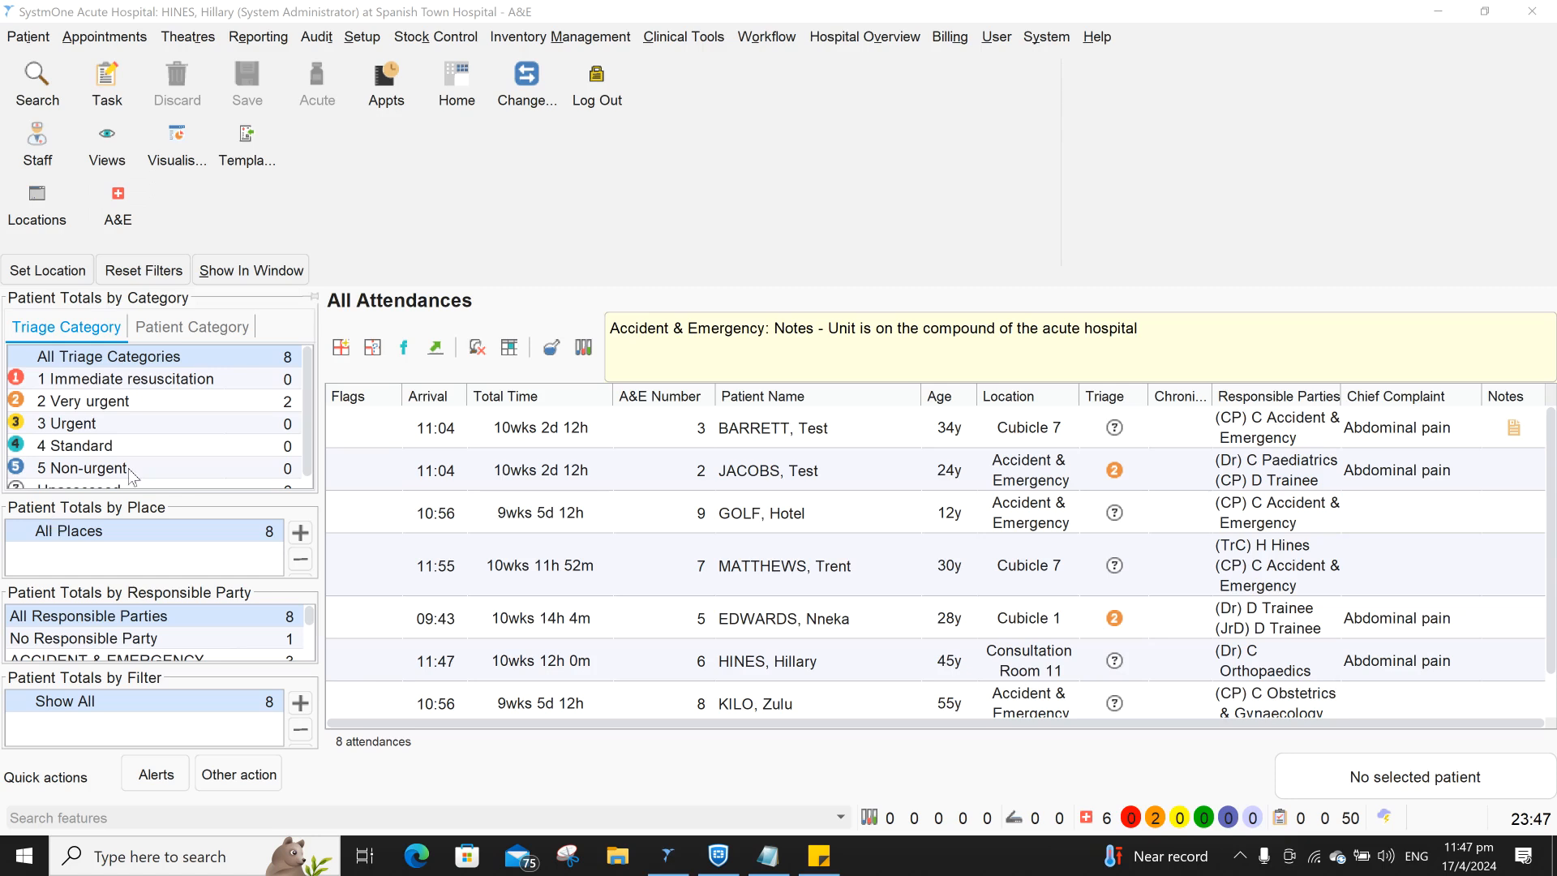
- Add a new attendance from the All Attendances toolbar to bring up an empty demographic patient search
mouse_move(257, 357)
mouse_down()
mouse_move(545, 435)
mouse_move(646, 358)
mouse_move(508, 300)
mouse_move(328, 304)
mouse_move(288, 363)
mouse_up()
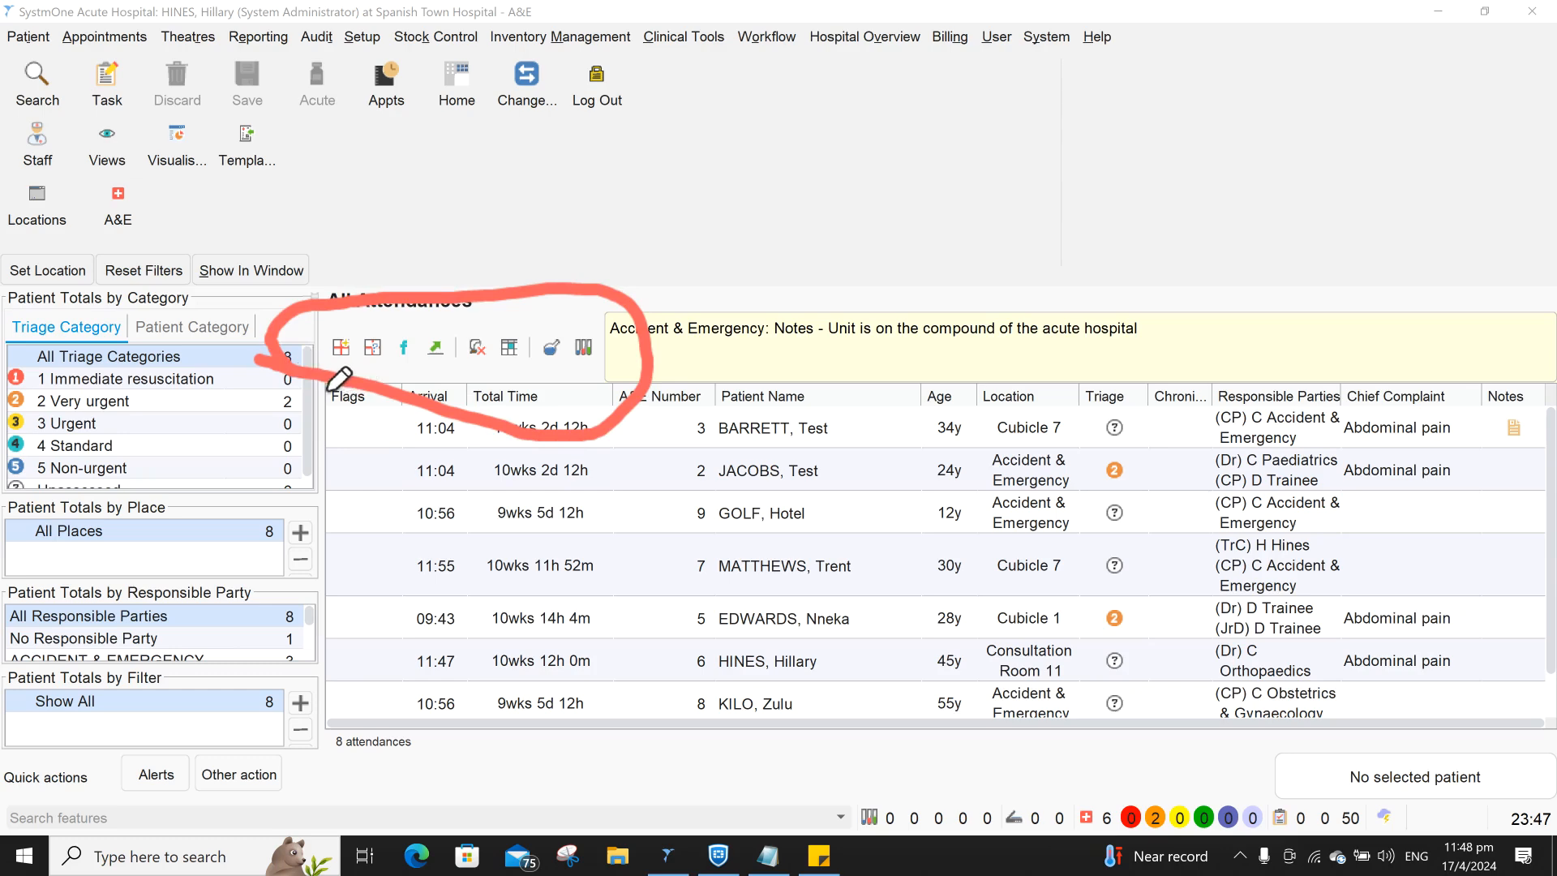
mouse_move(327, 379)
mouse_down()
mouse_move(365, 366)
mouse_move(362, 326)
mouse_move(318, 351)
mouse_move(328, 383)
mouse_up()
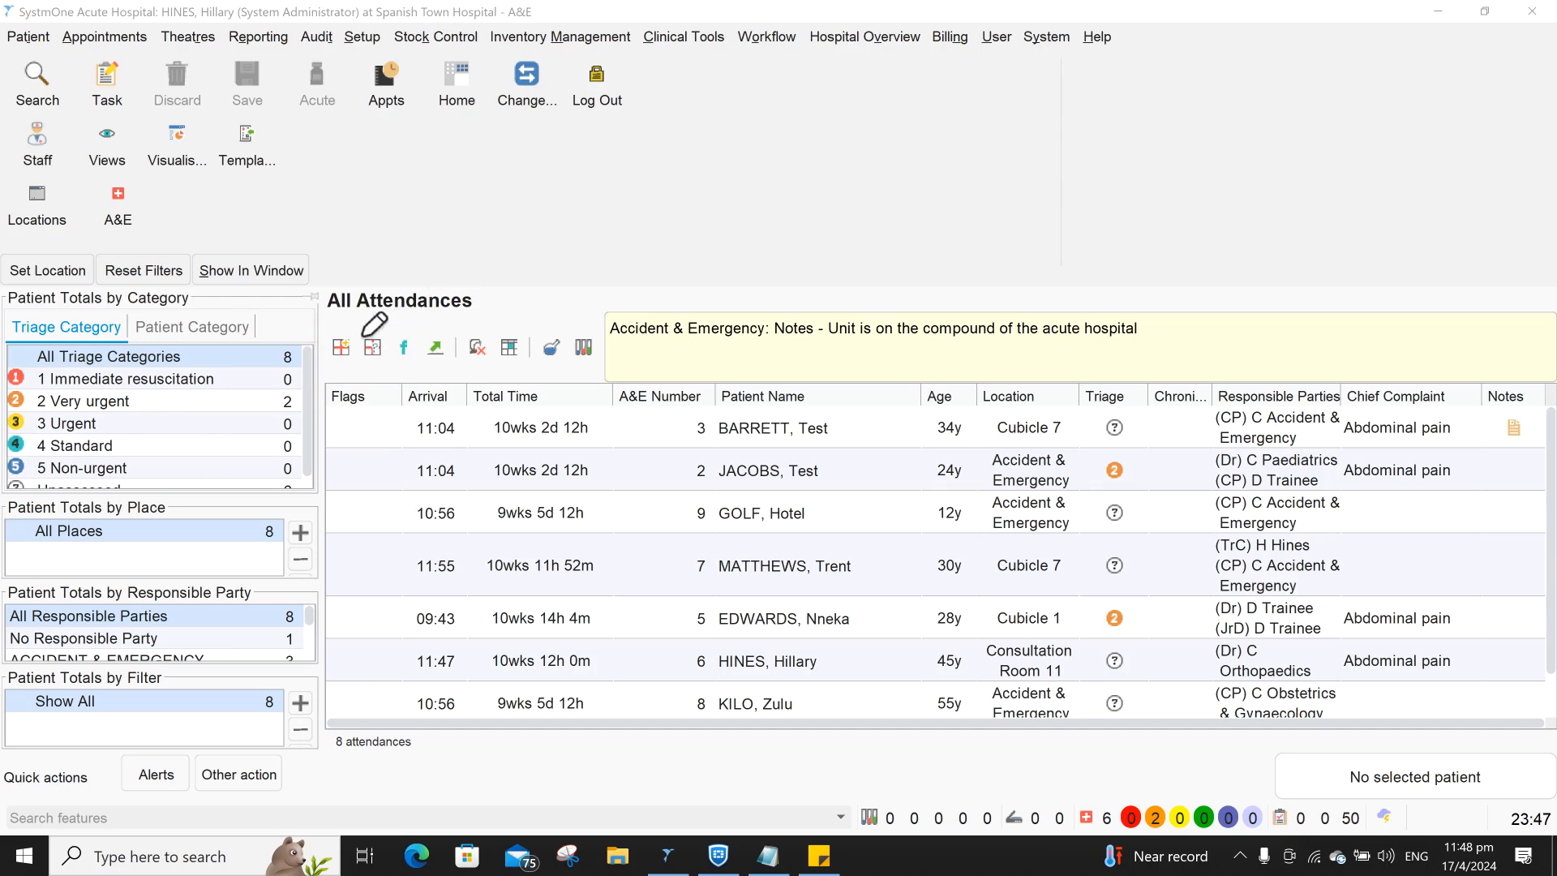
mouse_move(370, 329)
mouse_down()
mouse_move(394, 336)
mouse_move(401, 369)
mouse_move(350, 370)
mouse_move(362, 331)
mouse_up()
mouse_move(372, 335)
mouse_down()
mouse_move(328, 315)
mouse_move(296, 357)
mouse_move(349, 377)
mouse_move(380, 334)
mouse_up()
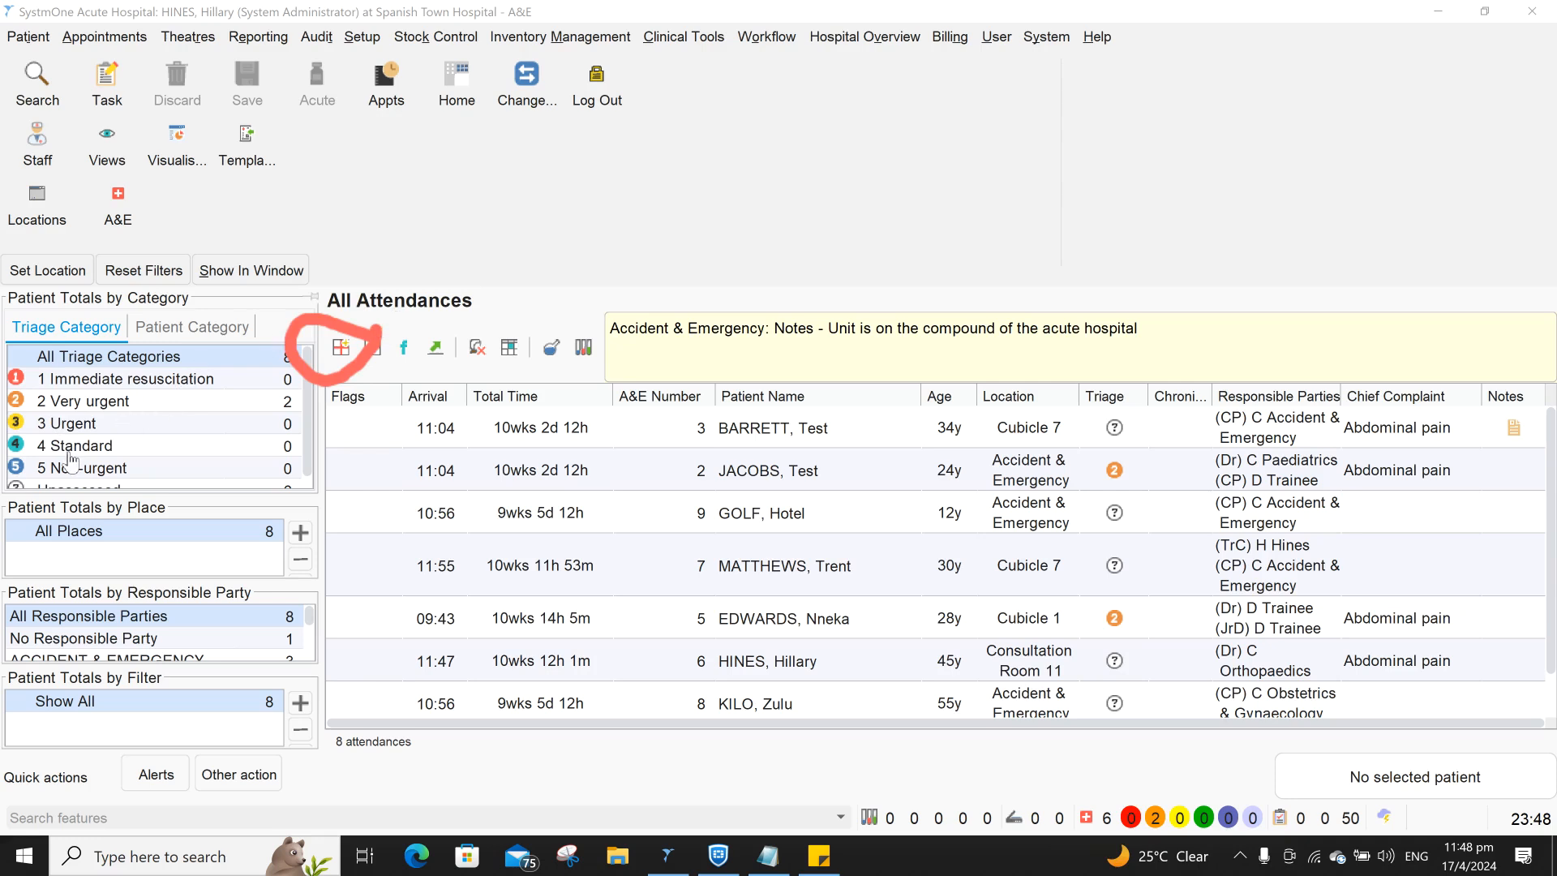
click(339, 348)
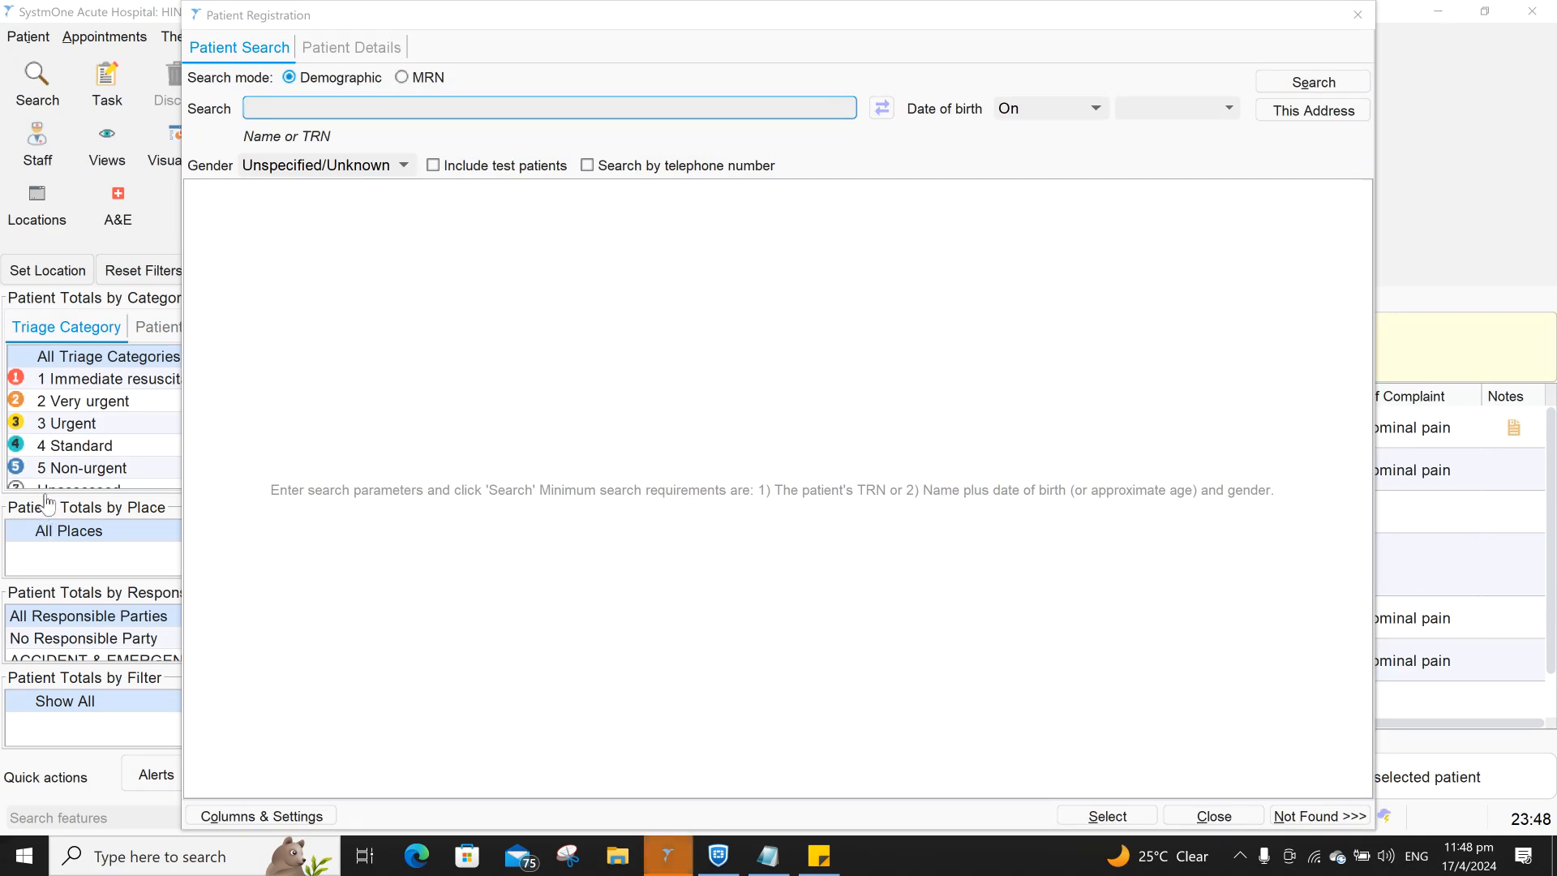
drag(214, 140, 824, 143)
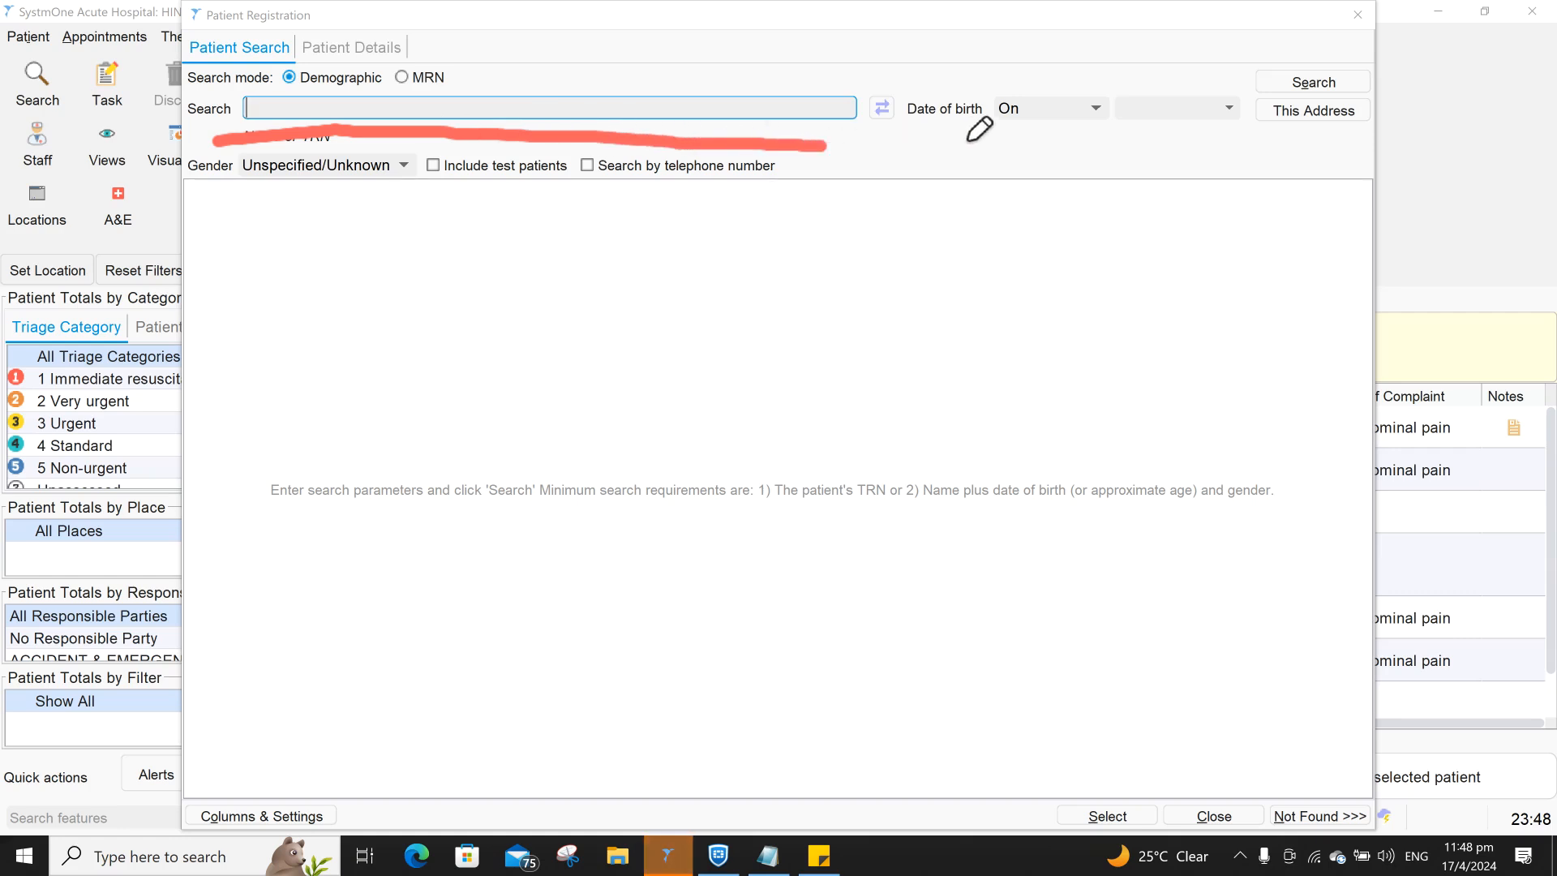
drag(947, 138, 1107, 136)
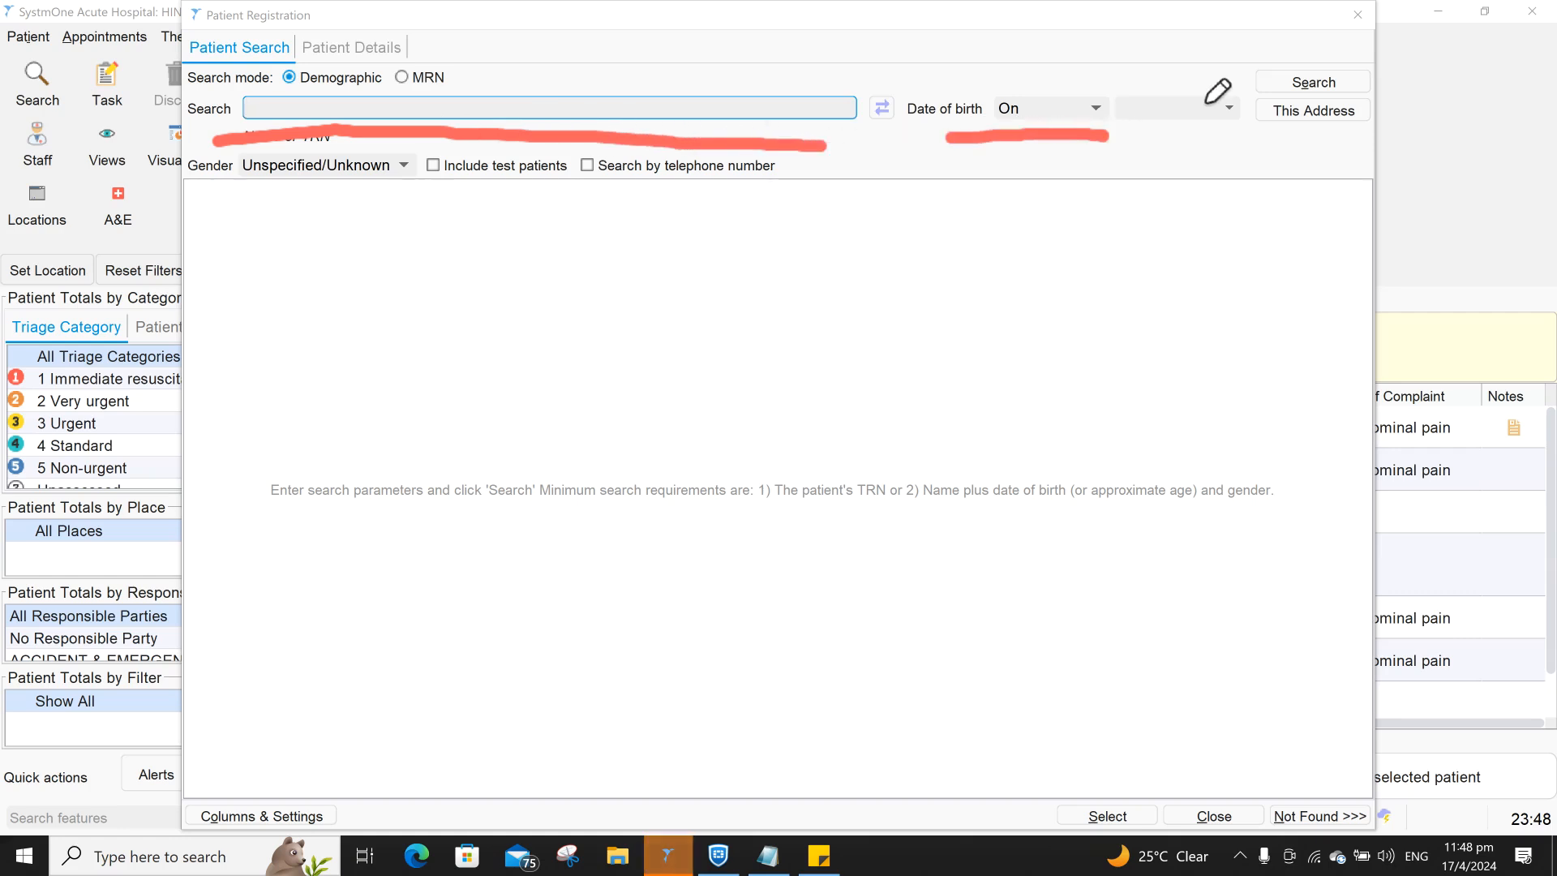
drag(1245, 105, 1372, 114)
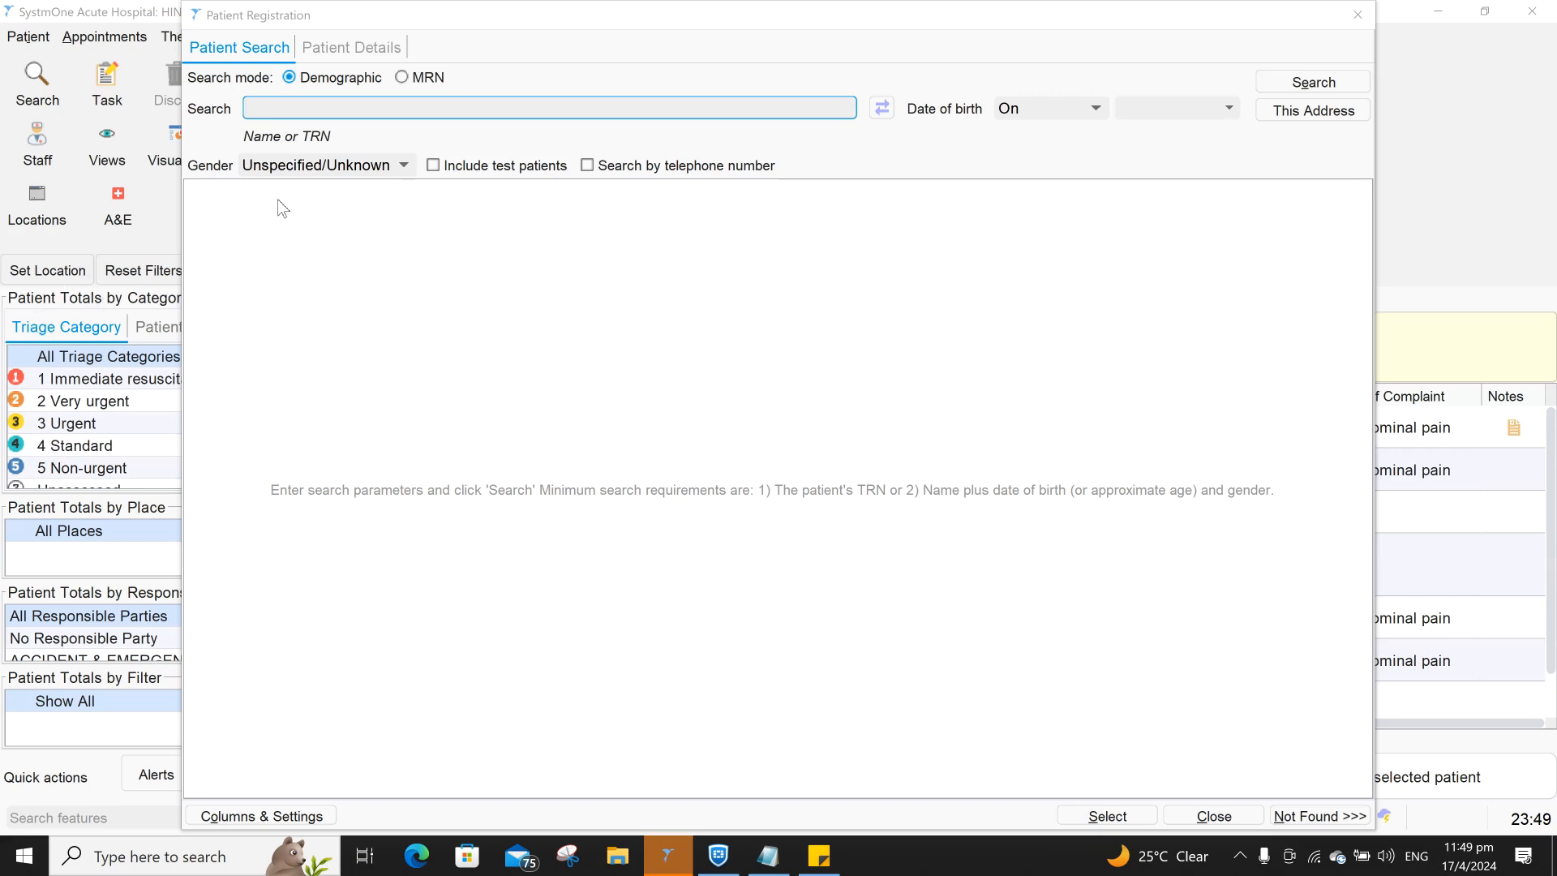
- Enter the patient's first name and an approximate age of 30 years as search criteria
click(316, 110)
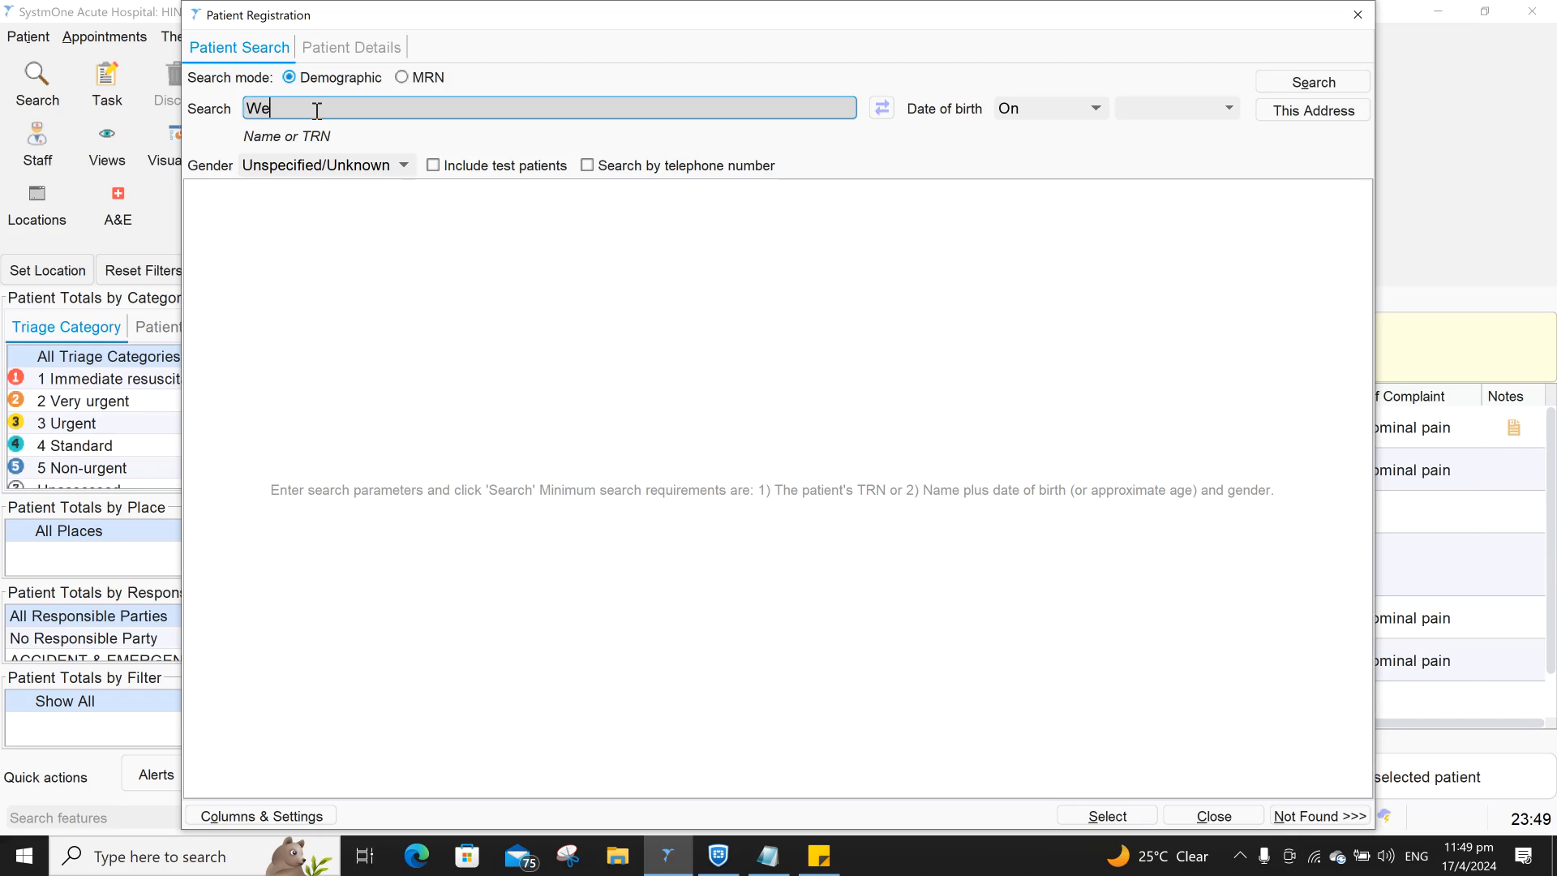
click(1033, 109)
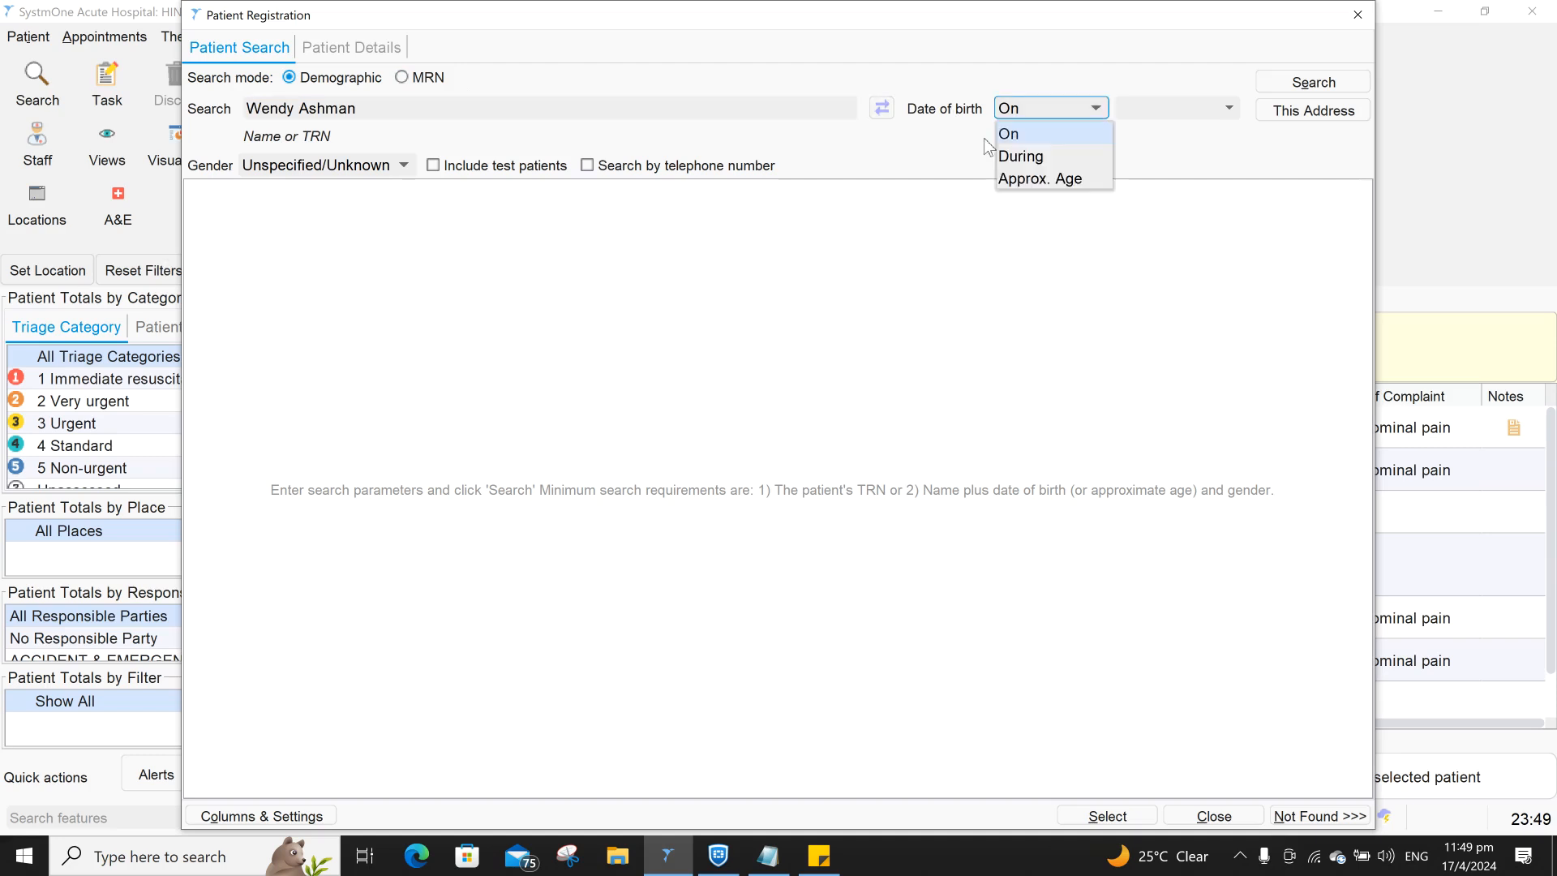
click(1034, 178)
click(1176, 112)
text(30)
key(Return)
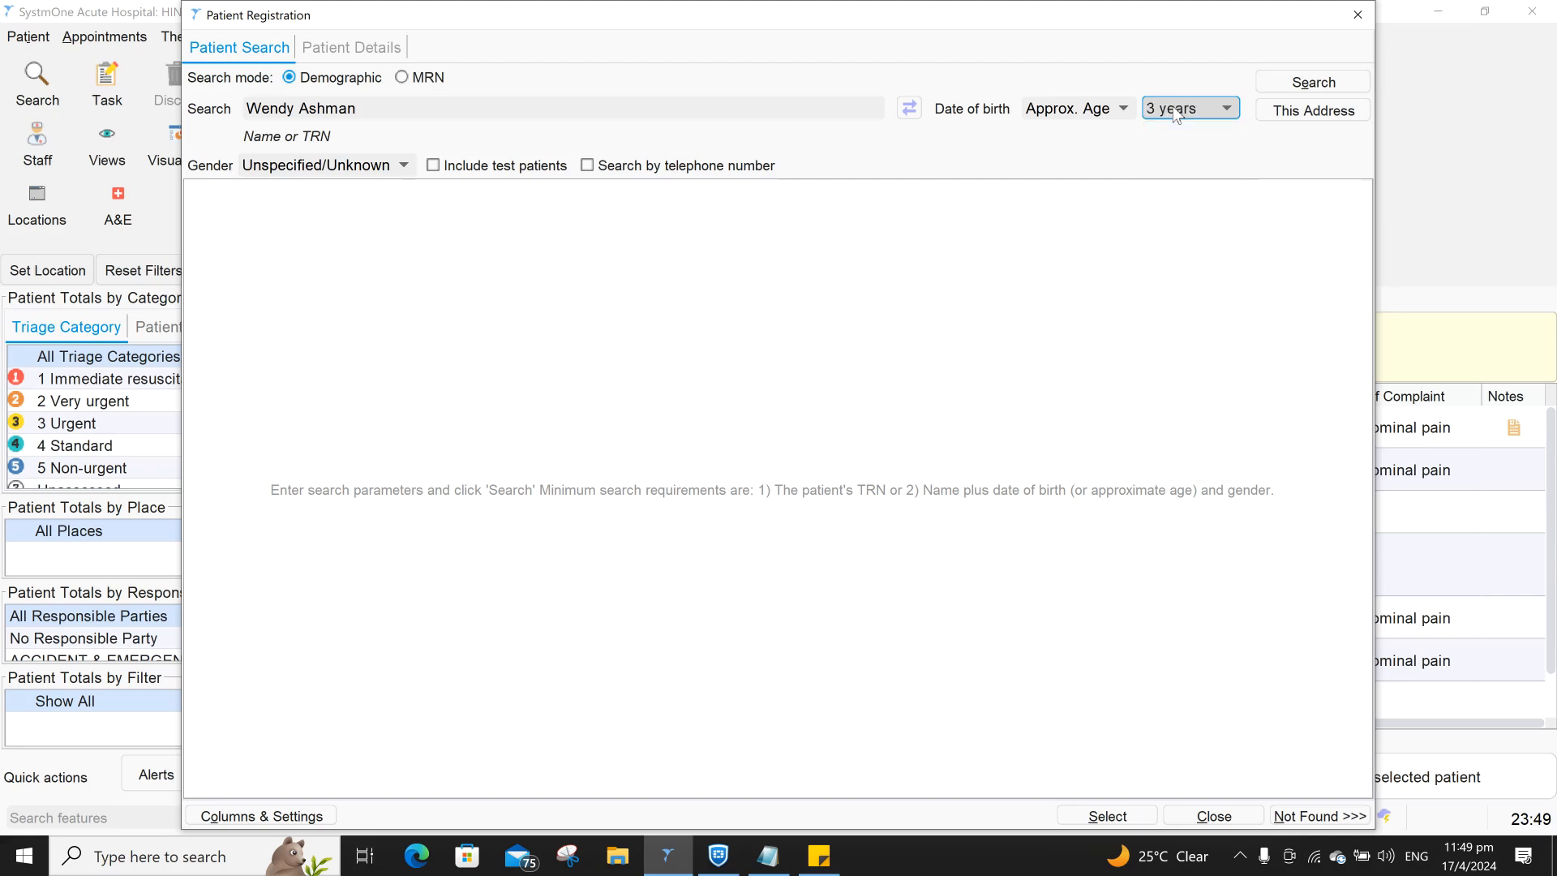
- Run the patient search, which returns no patients found
click(61, 498)
mouse_move(985, 140)
mouse_down()
mouse_move(1113, 127)
mouse_move(1142, 147)
mouse_up()
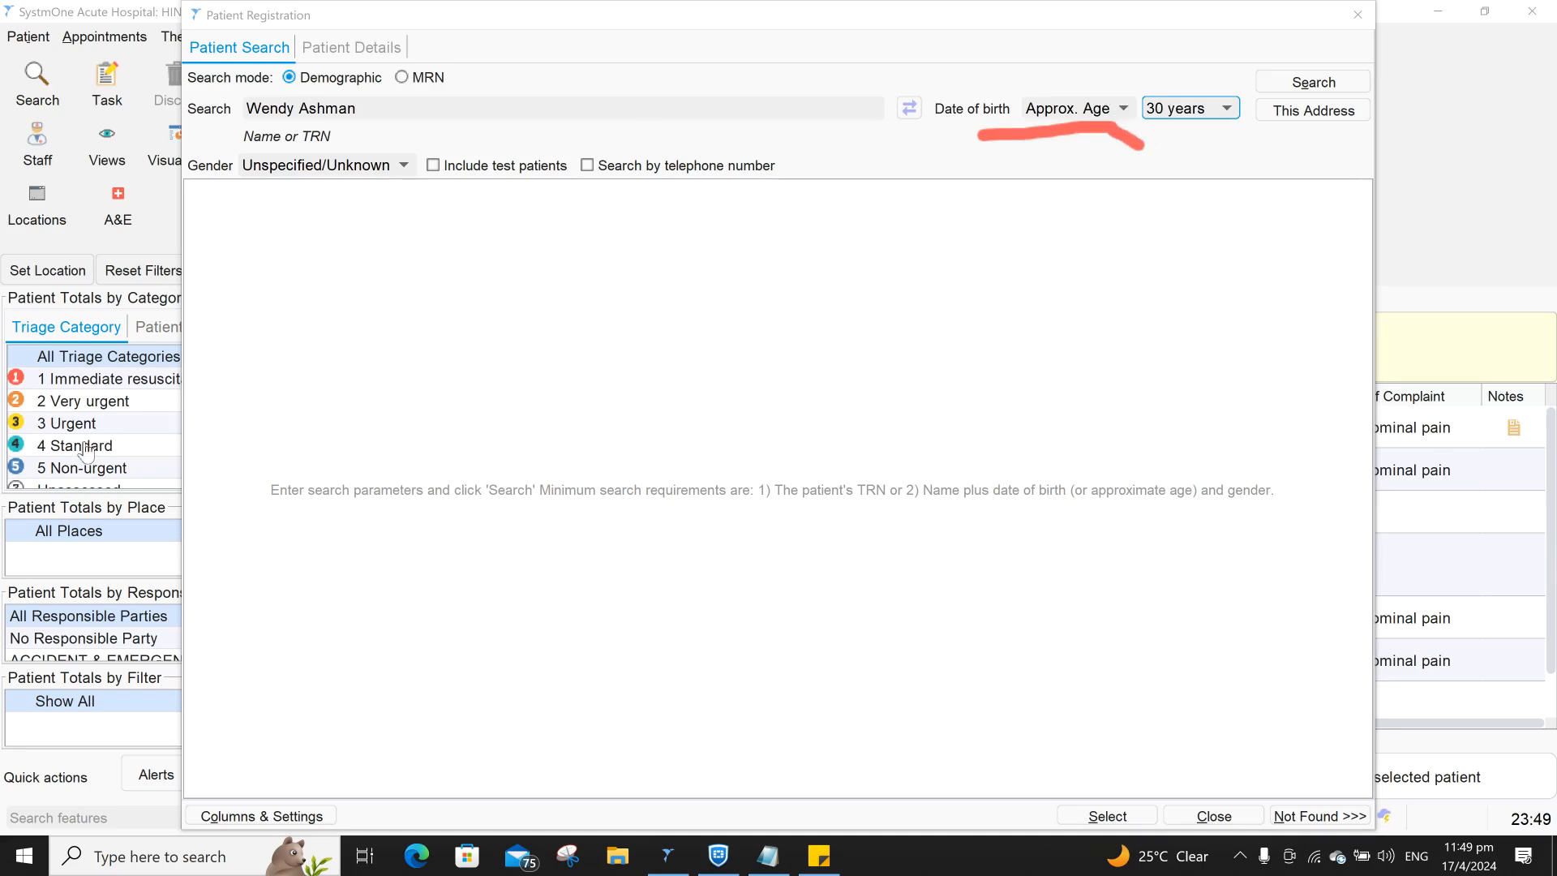
click(1340, 81)
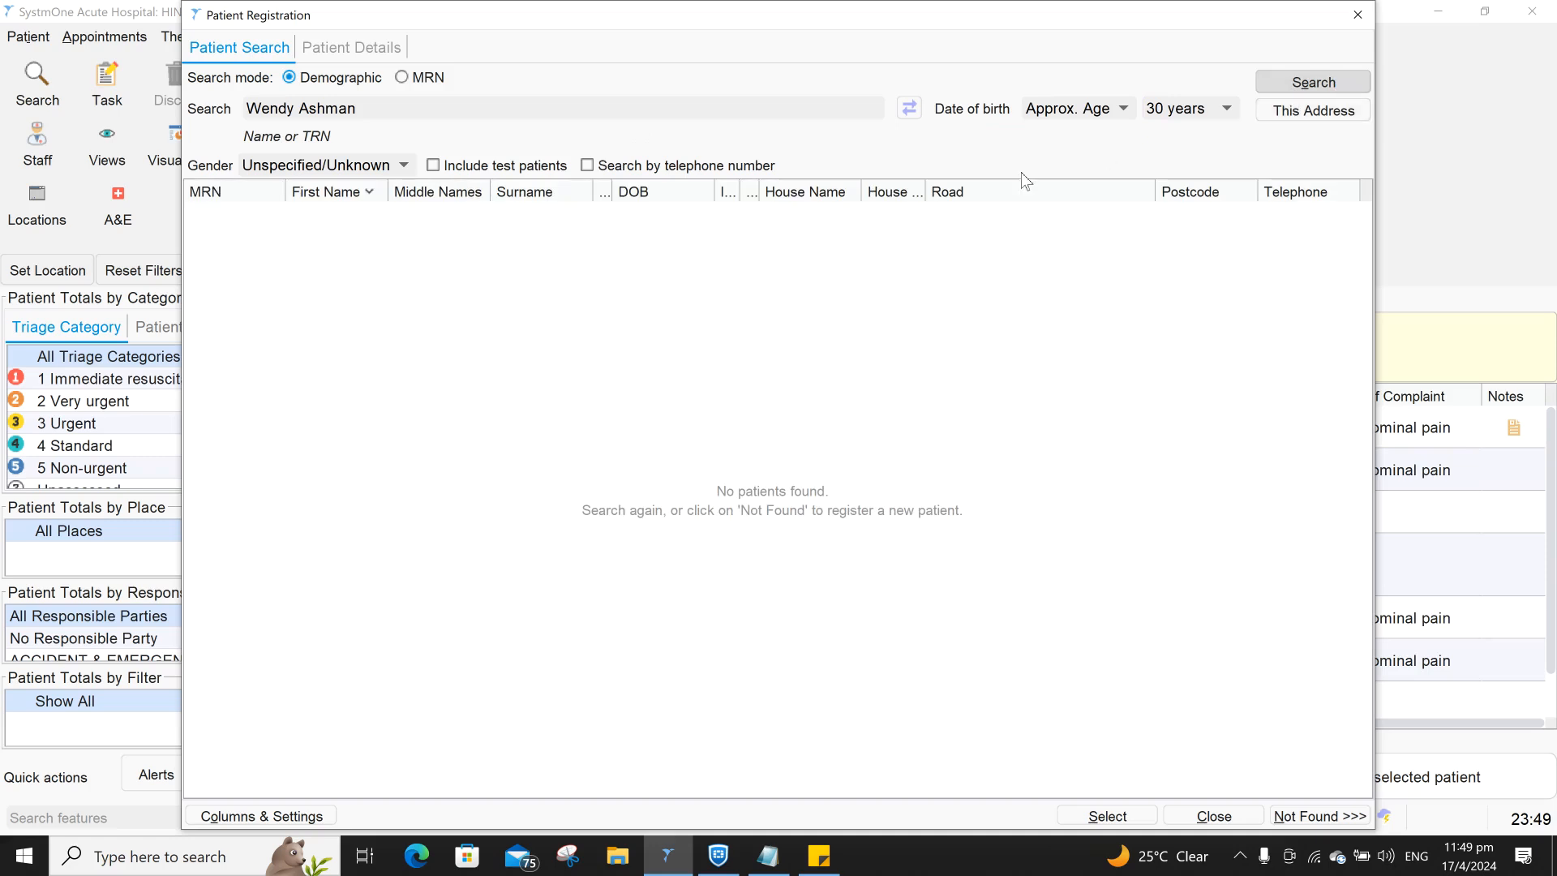
mouse_move(599, 419)
mouse_down()
mouse_move(1031, 438)
mouse_move(1024, 566)
mouse_move(569, 581)
mouse_move(534, 446)
mouse_move(616, 419)
mouse_up()
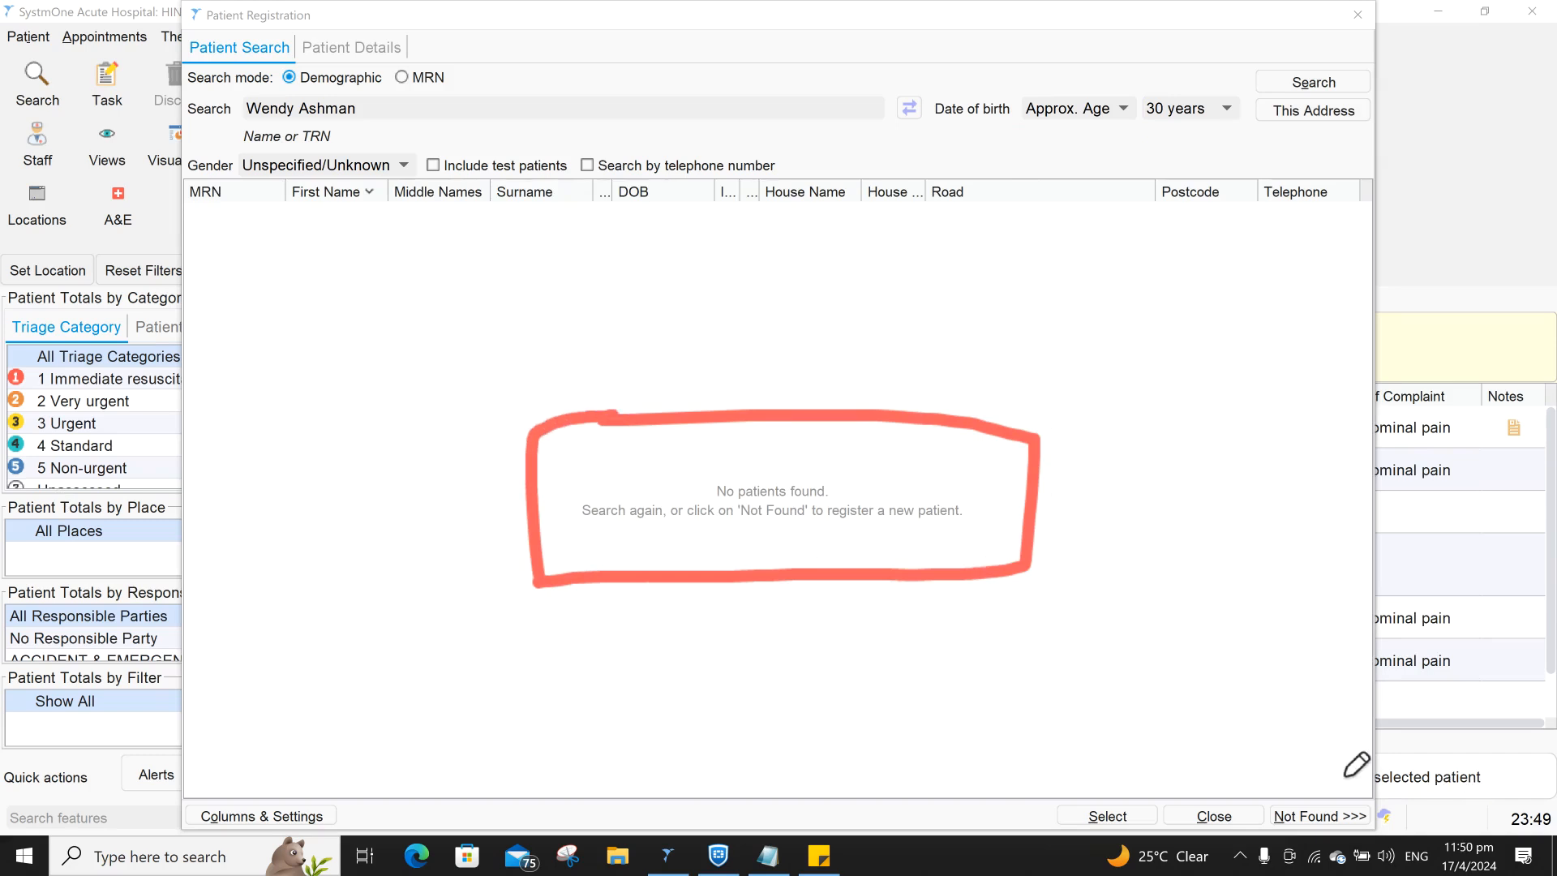
mouse_move(1242, 784)
mouse_down()
mouse_move(1370, 769)
mouse_move(1385, 831)
mouse_move(1306, 841)
mouse_move(1256, 809)
mouse_move(1257, 785)
mouse_up()
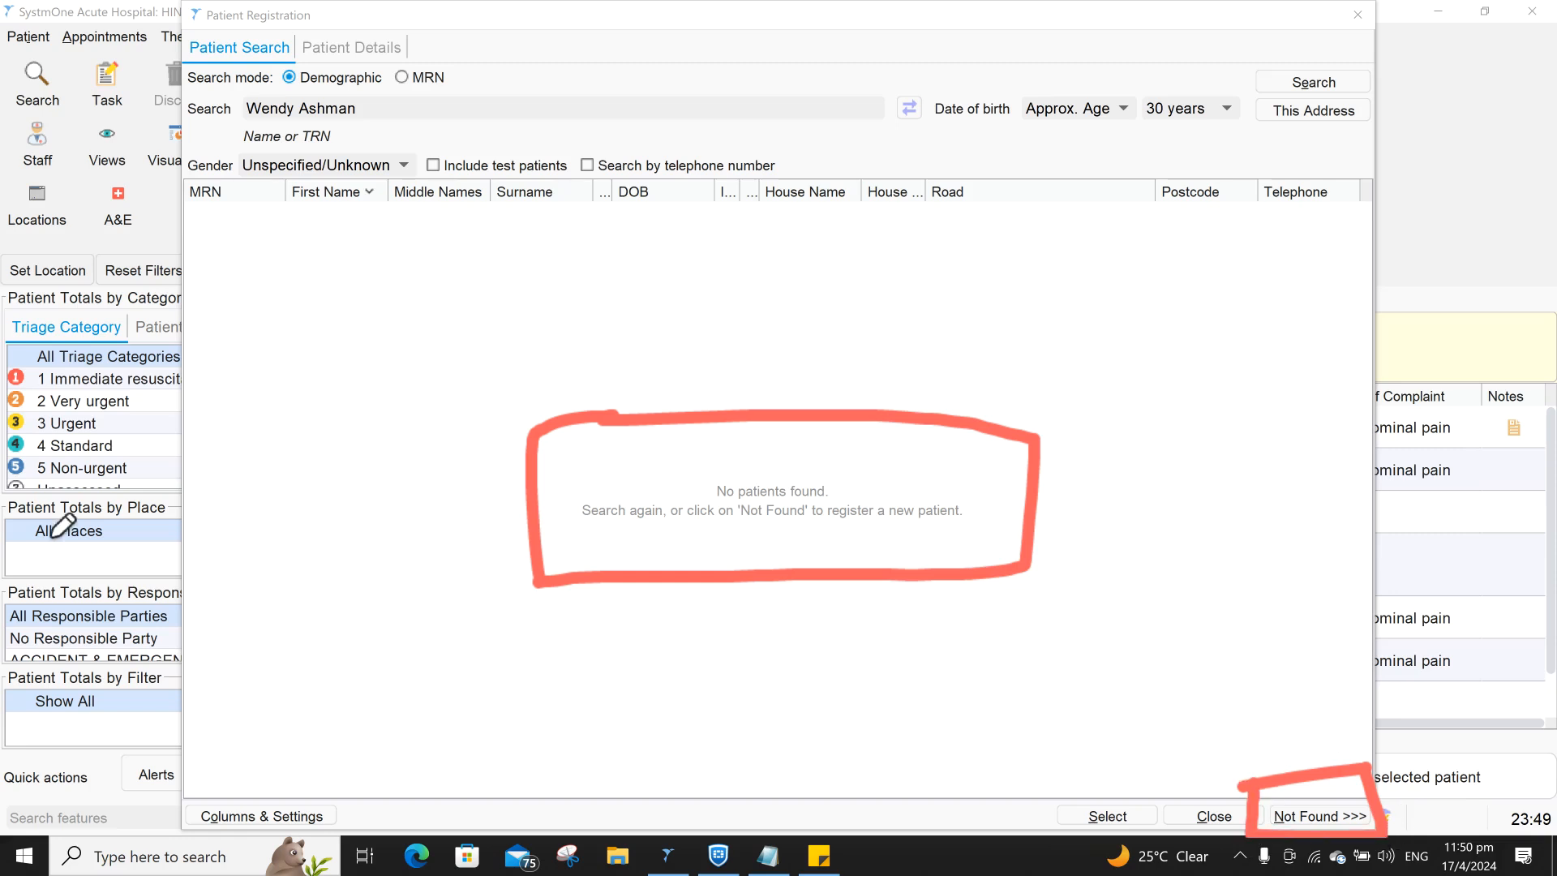
key(Escape)
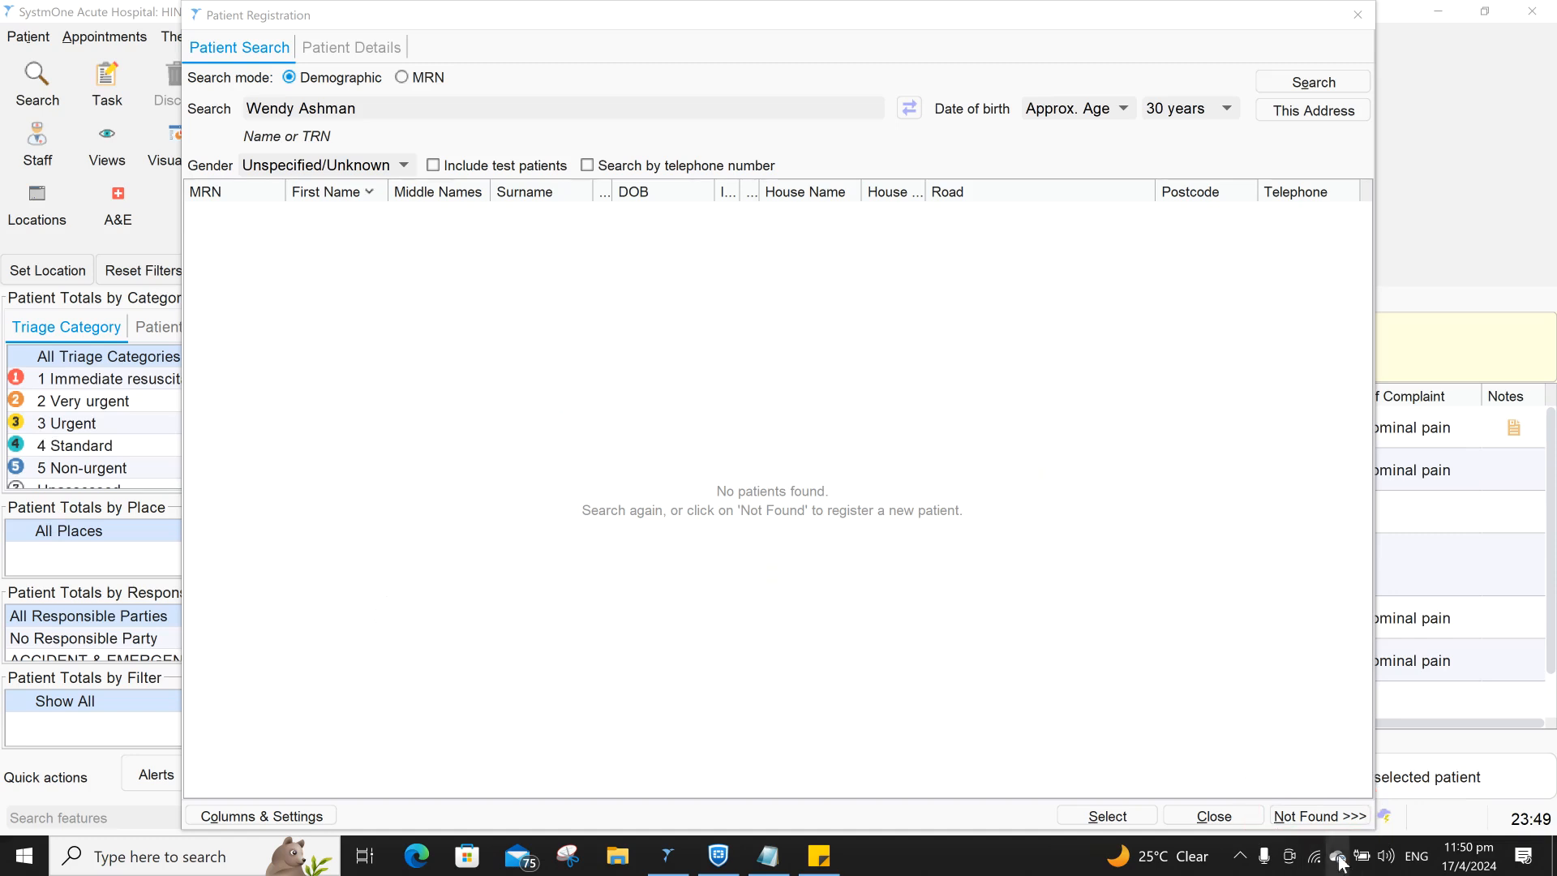
- Register the unfound patient as new and set their gender to Female
click(1305, 816)
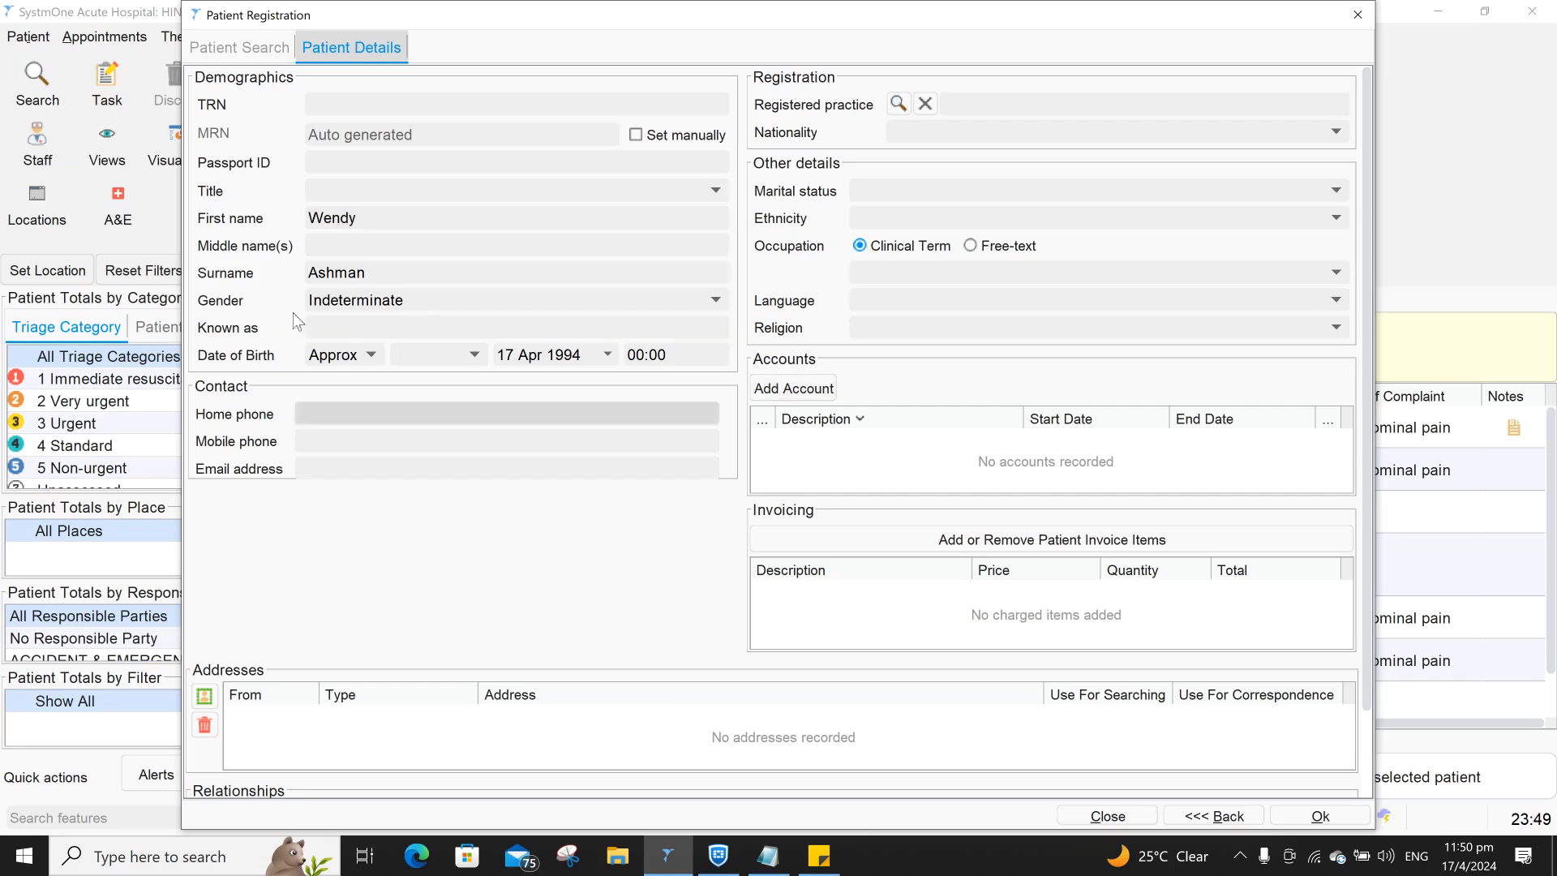
click(341, 301)
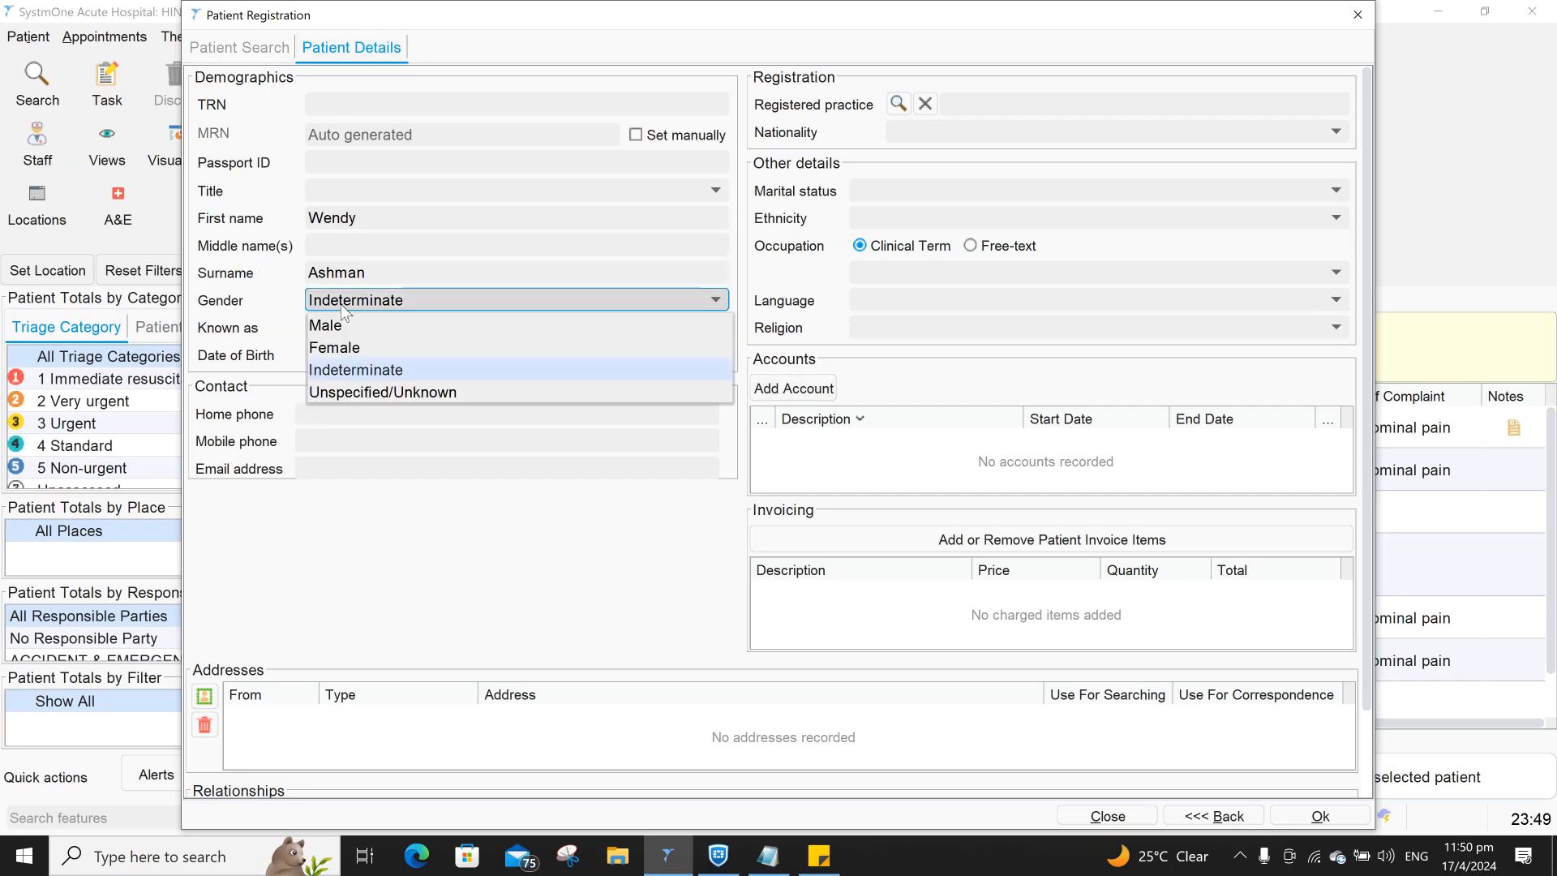
click(350, 352)
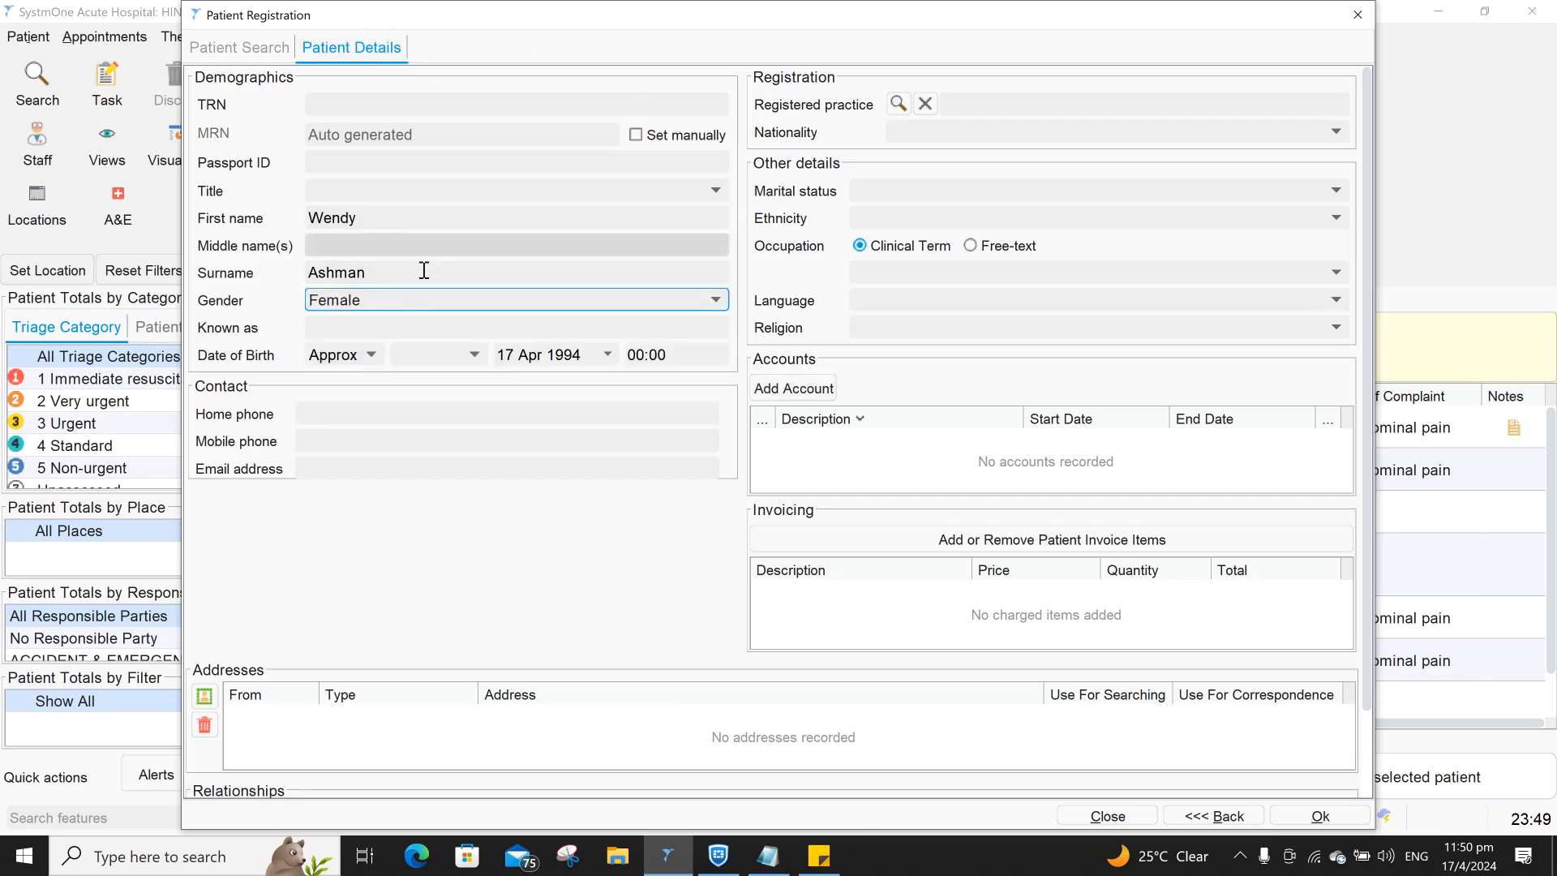
- Add a Home address for the patient dated 17 Apr 2024
click(204, 695)
click(763, 392)
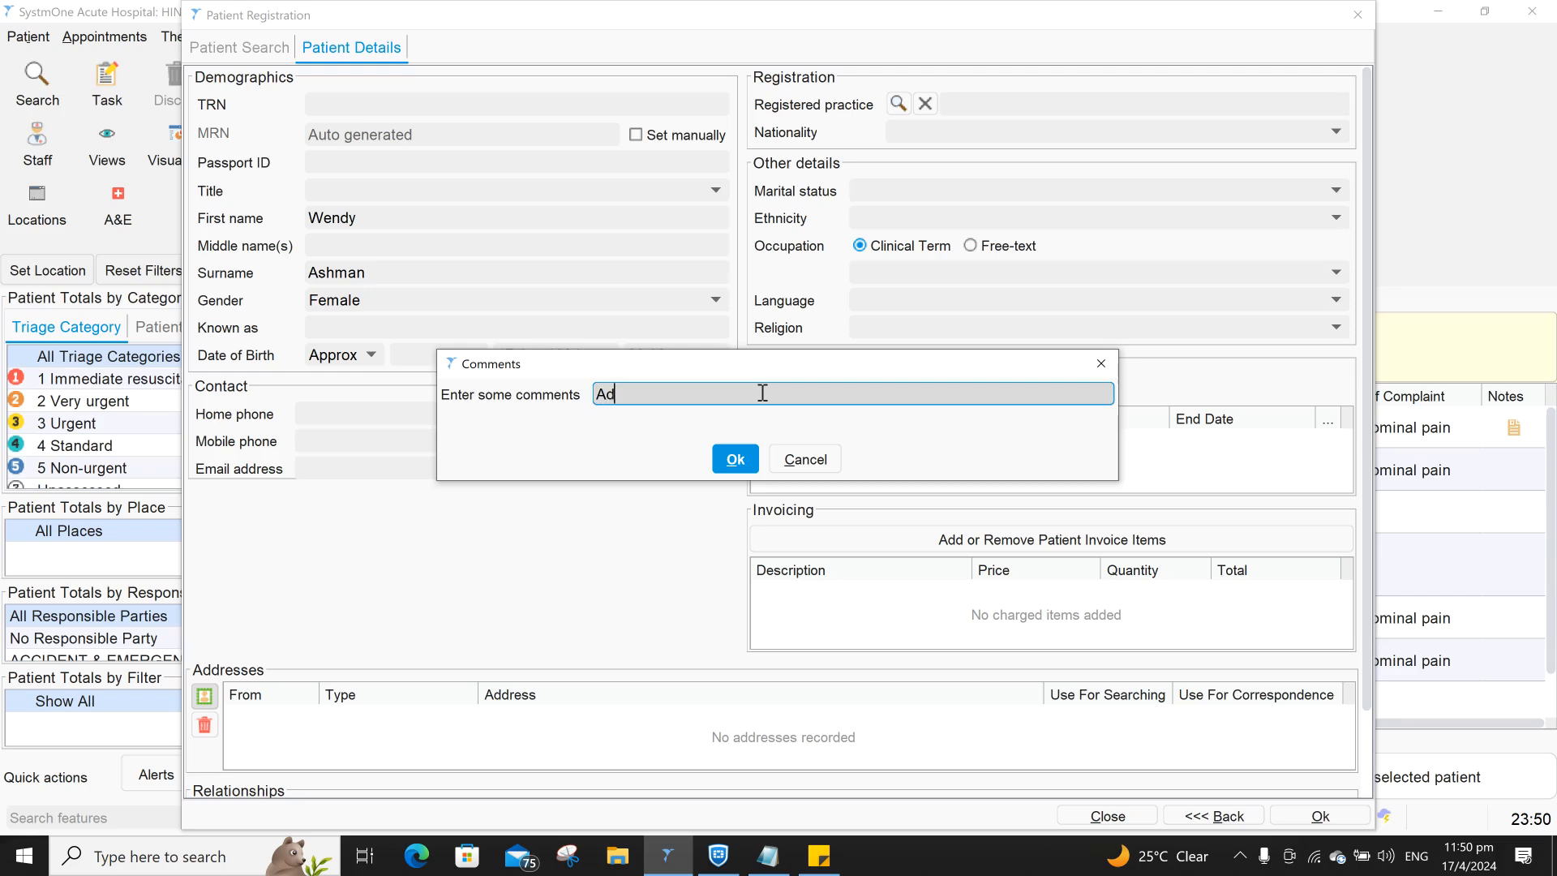
click(734, 458)
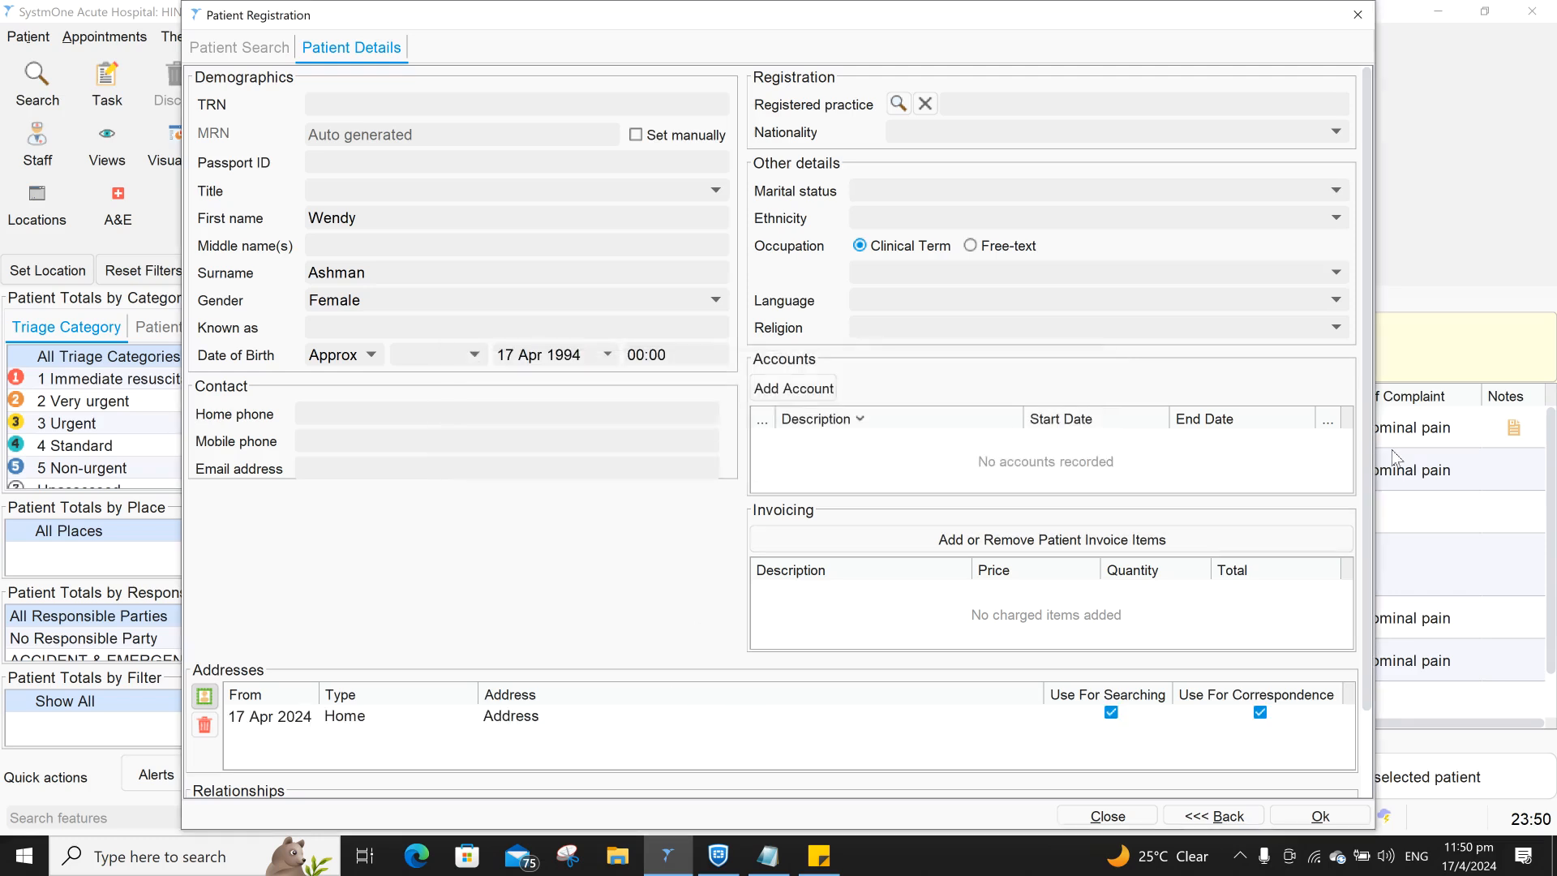
drag(1367, 504, 1364, 644)
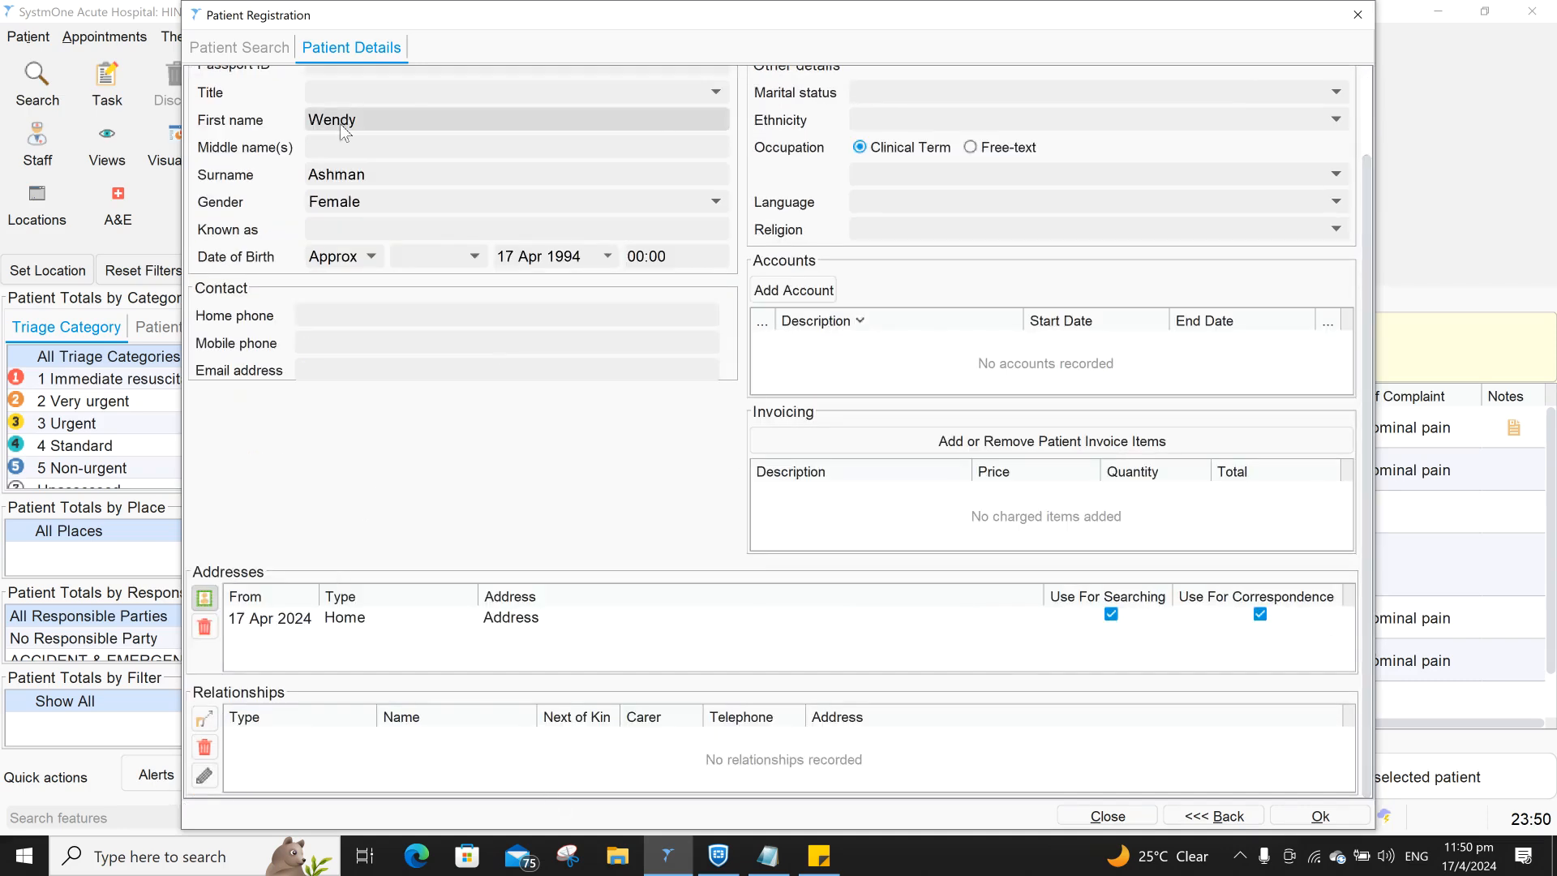
scroll(342, 132, up, 2)
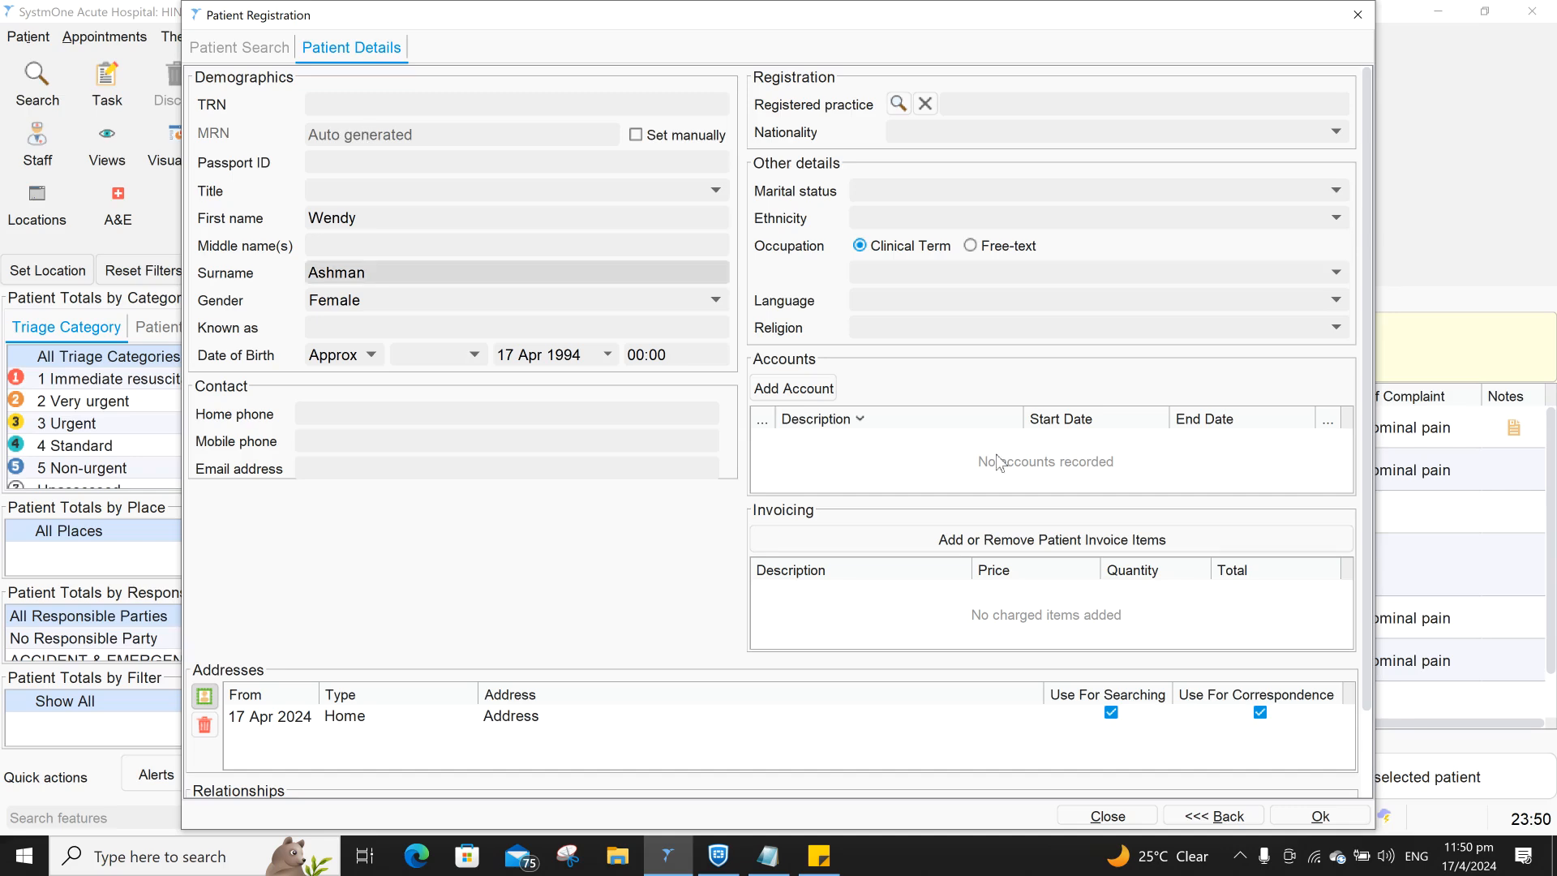
- Save the registration with 'Yes - share data' and 'Consent given', skipping the extra MRN
click(1349, 820)
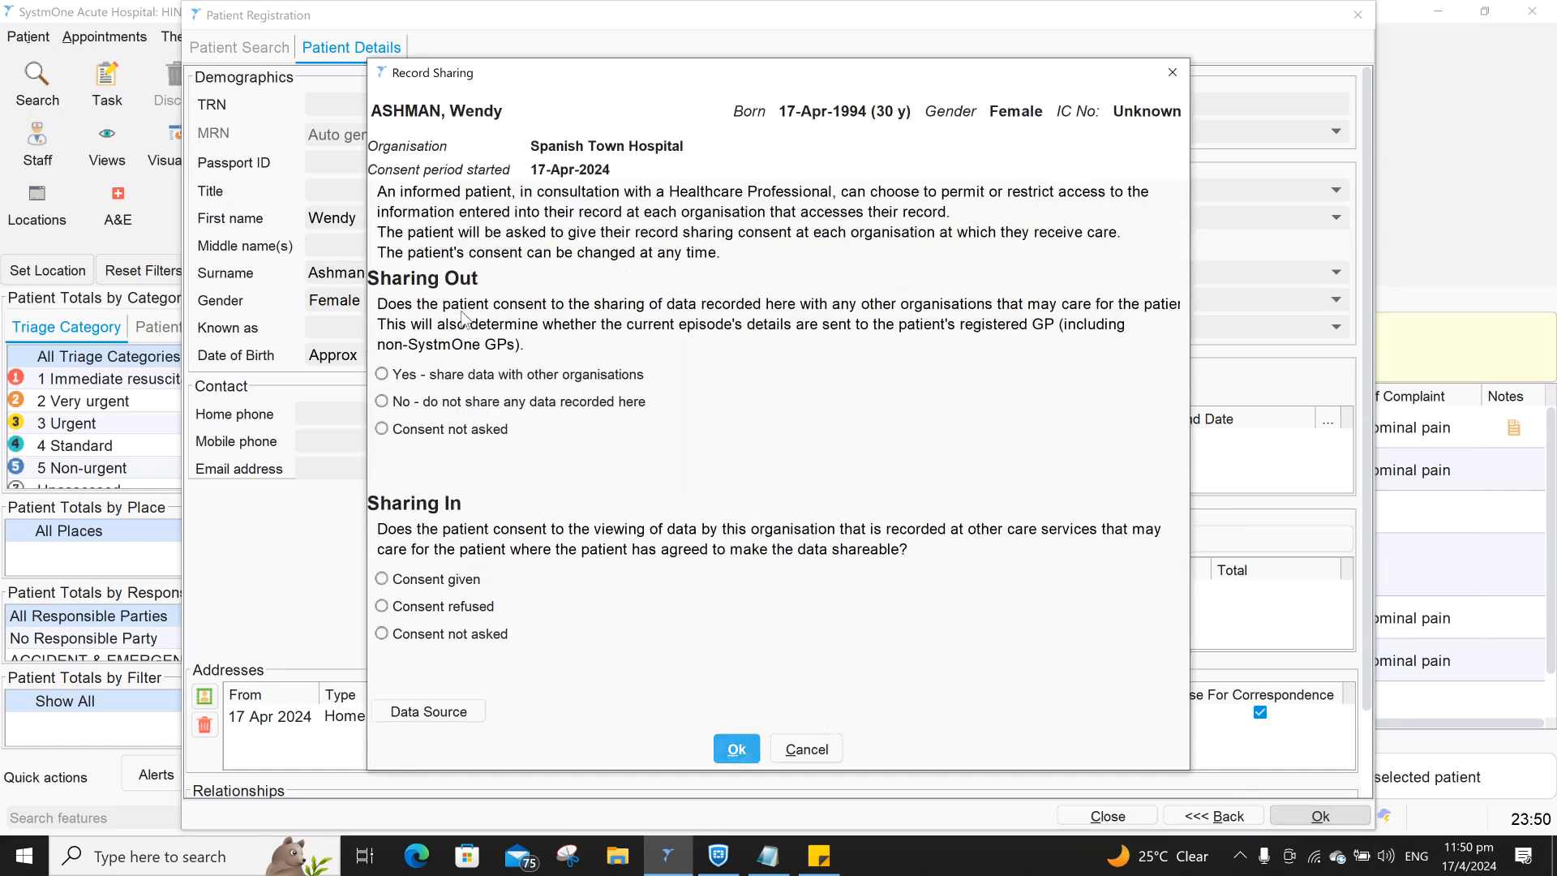
click(426, 377)
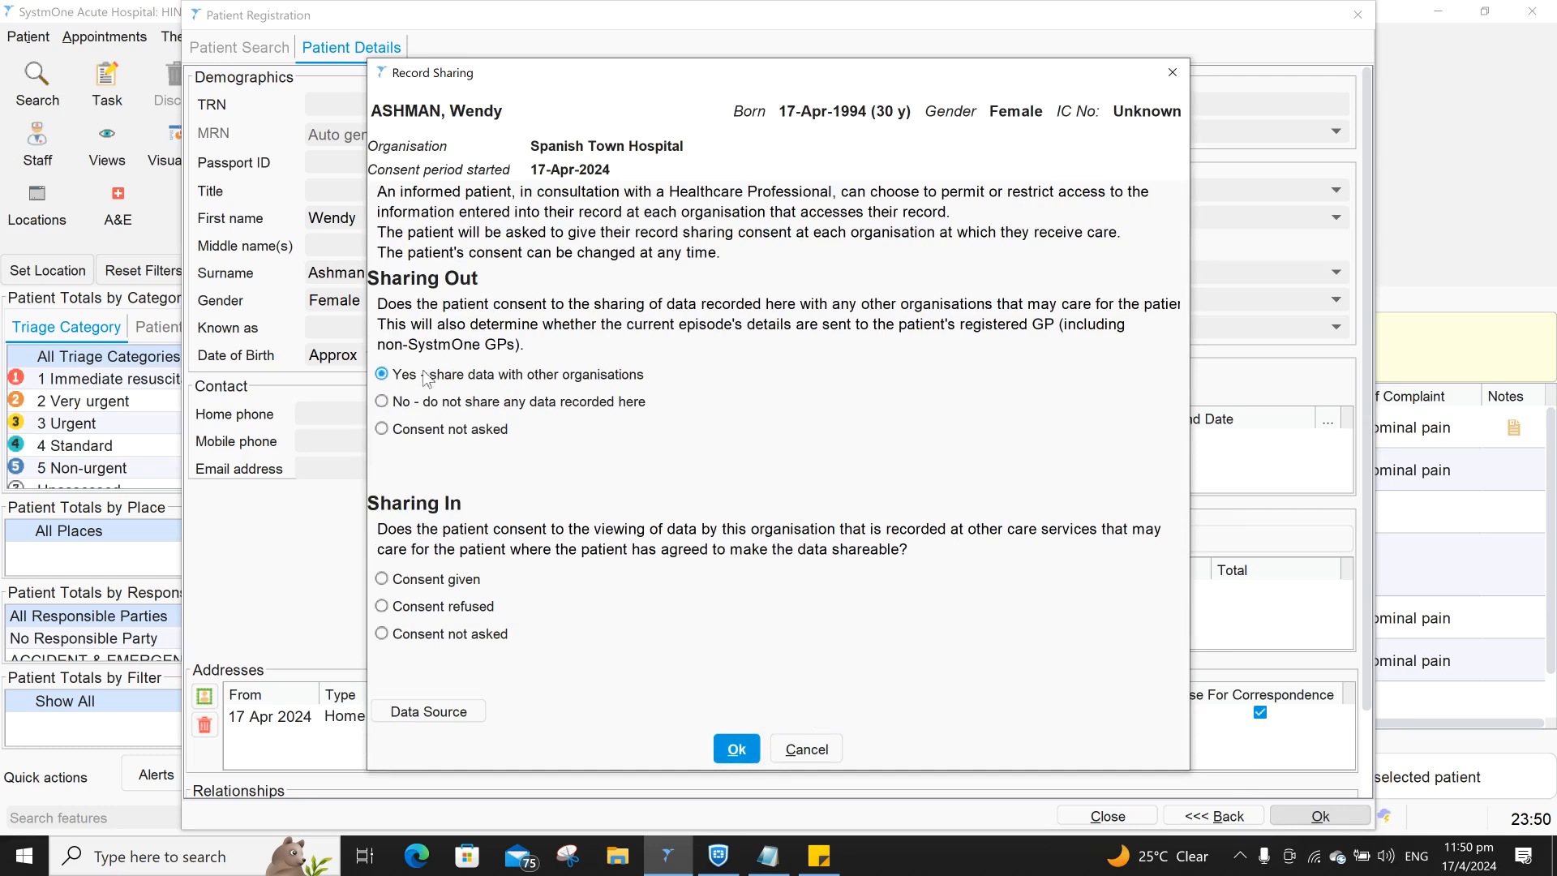
click(403, 586)
click(734, 748)
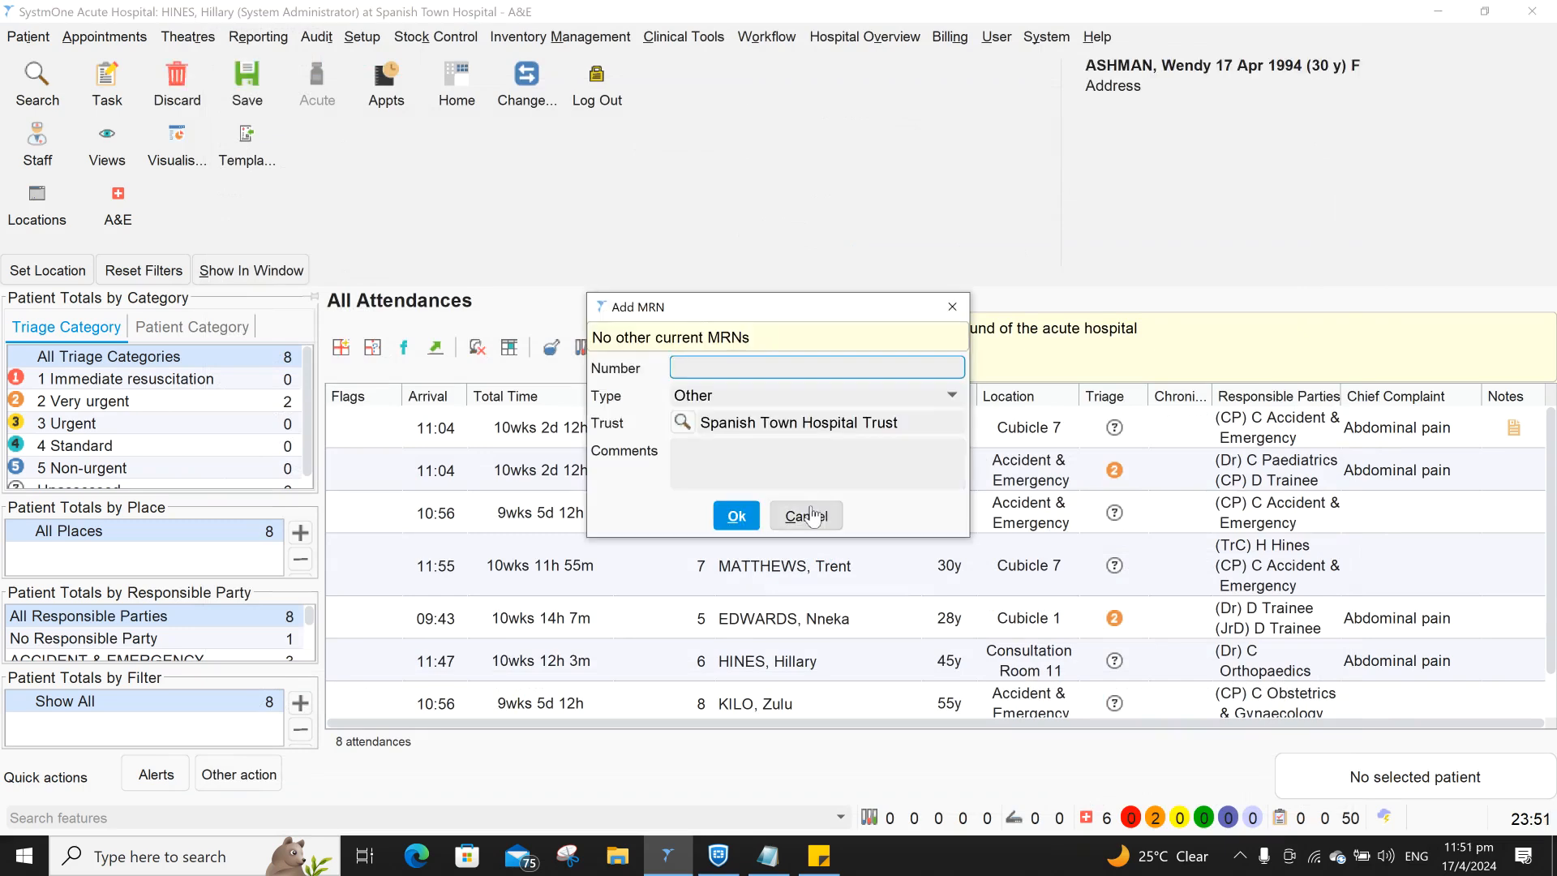
click(808, 512)
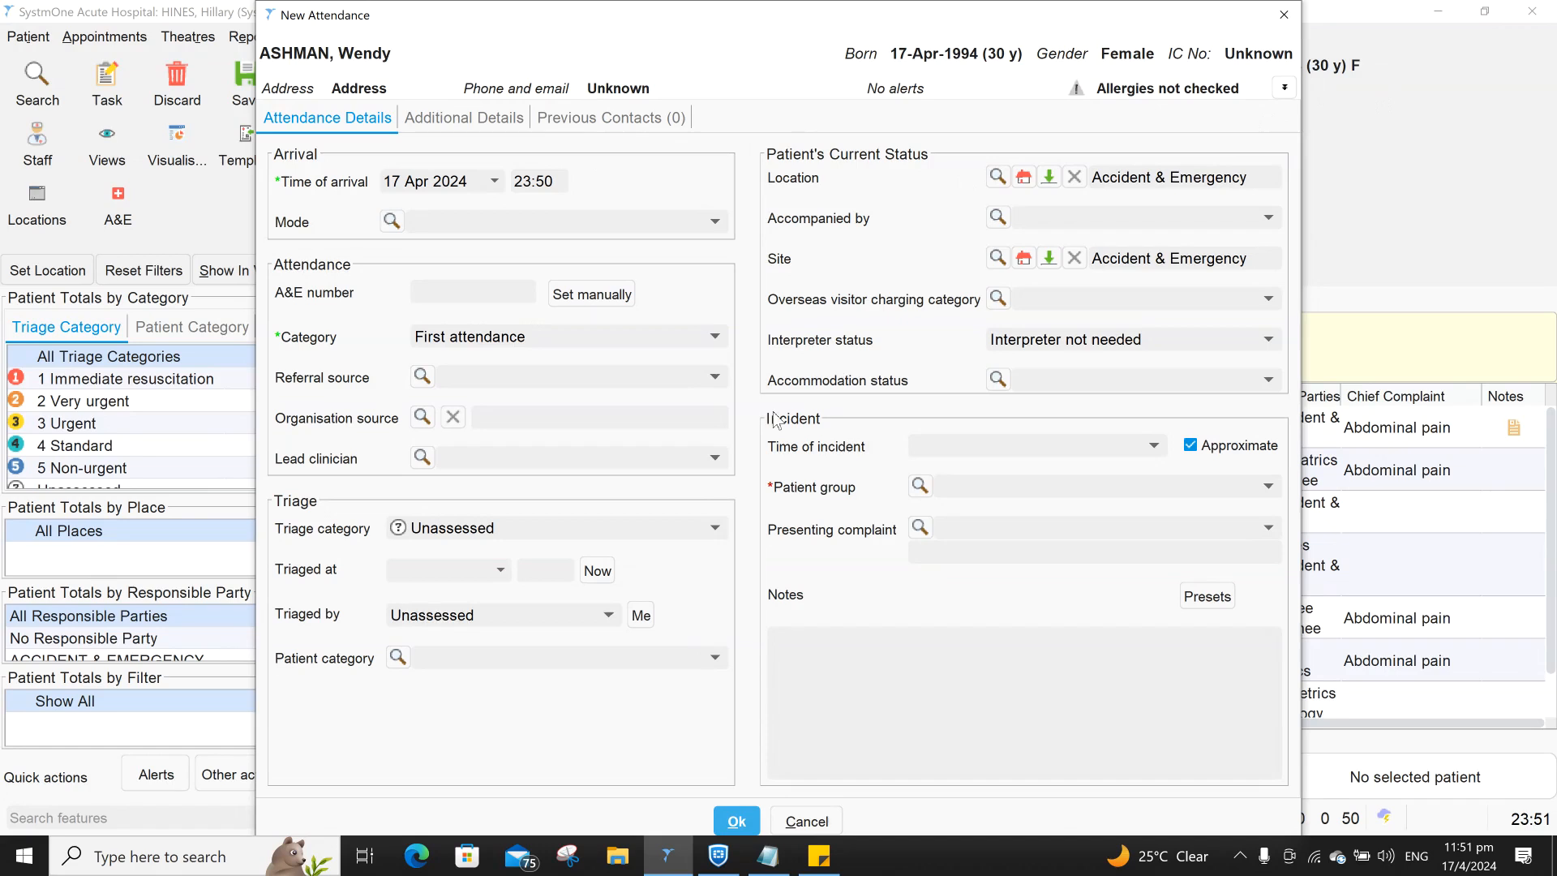
click(34, 529)
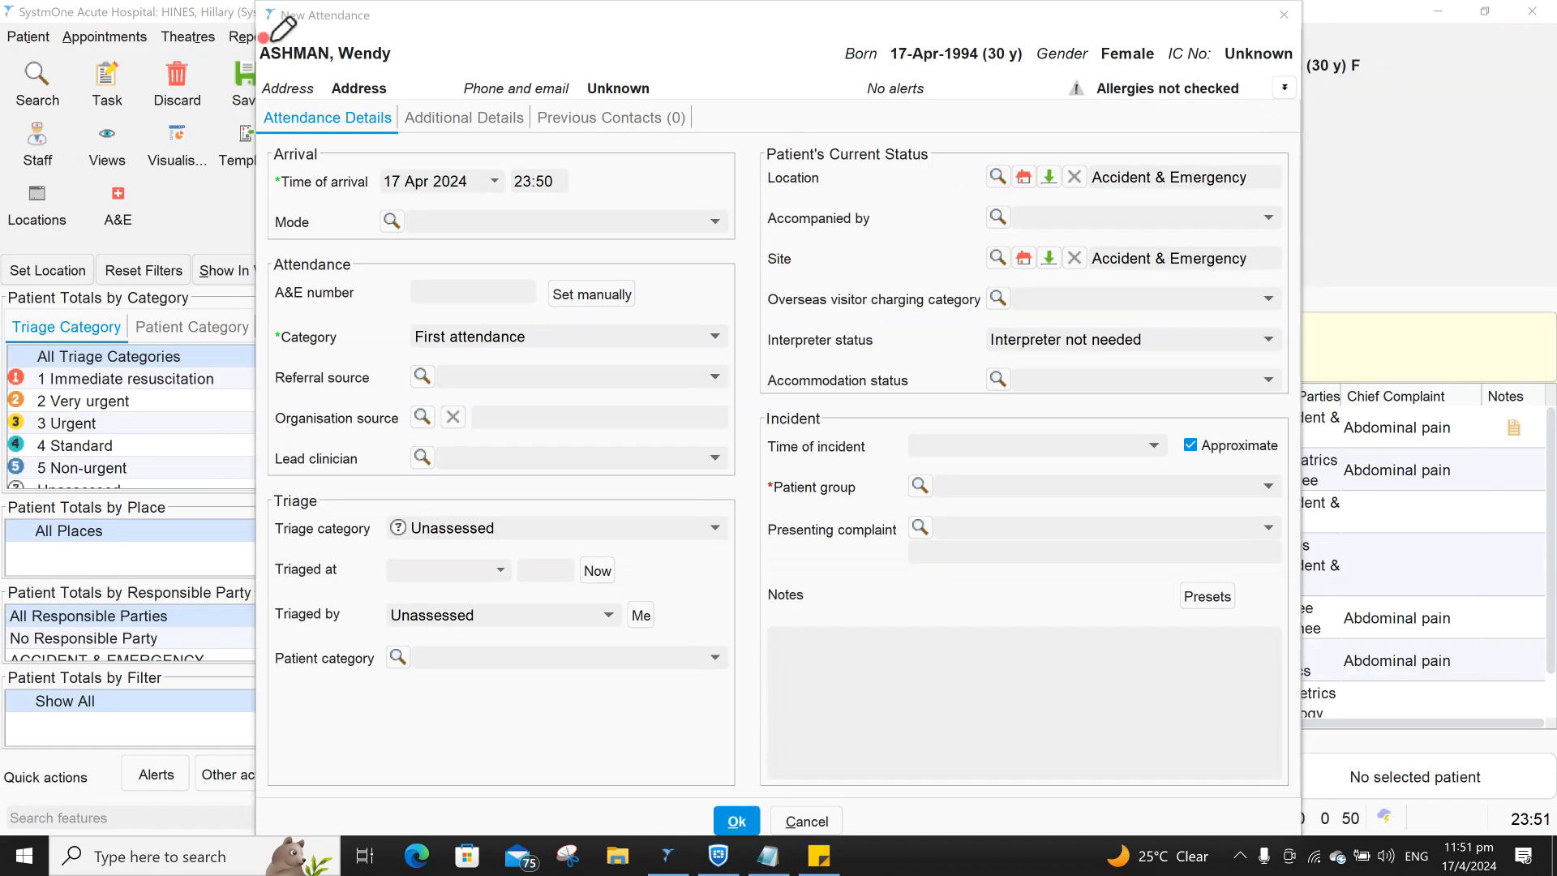
drag(261, 35, 386, 34)
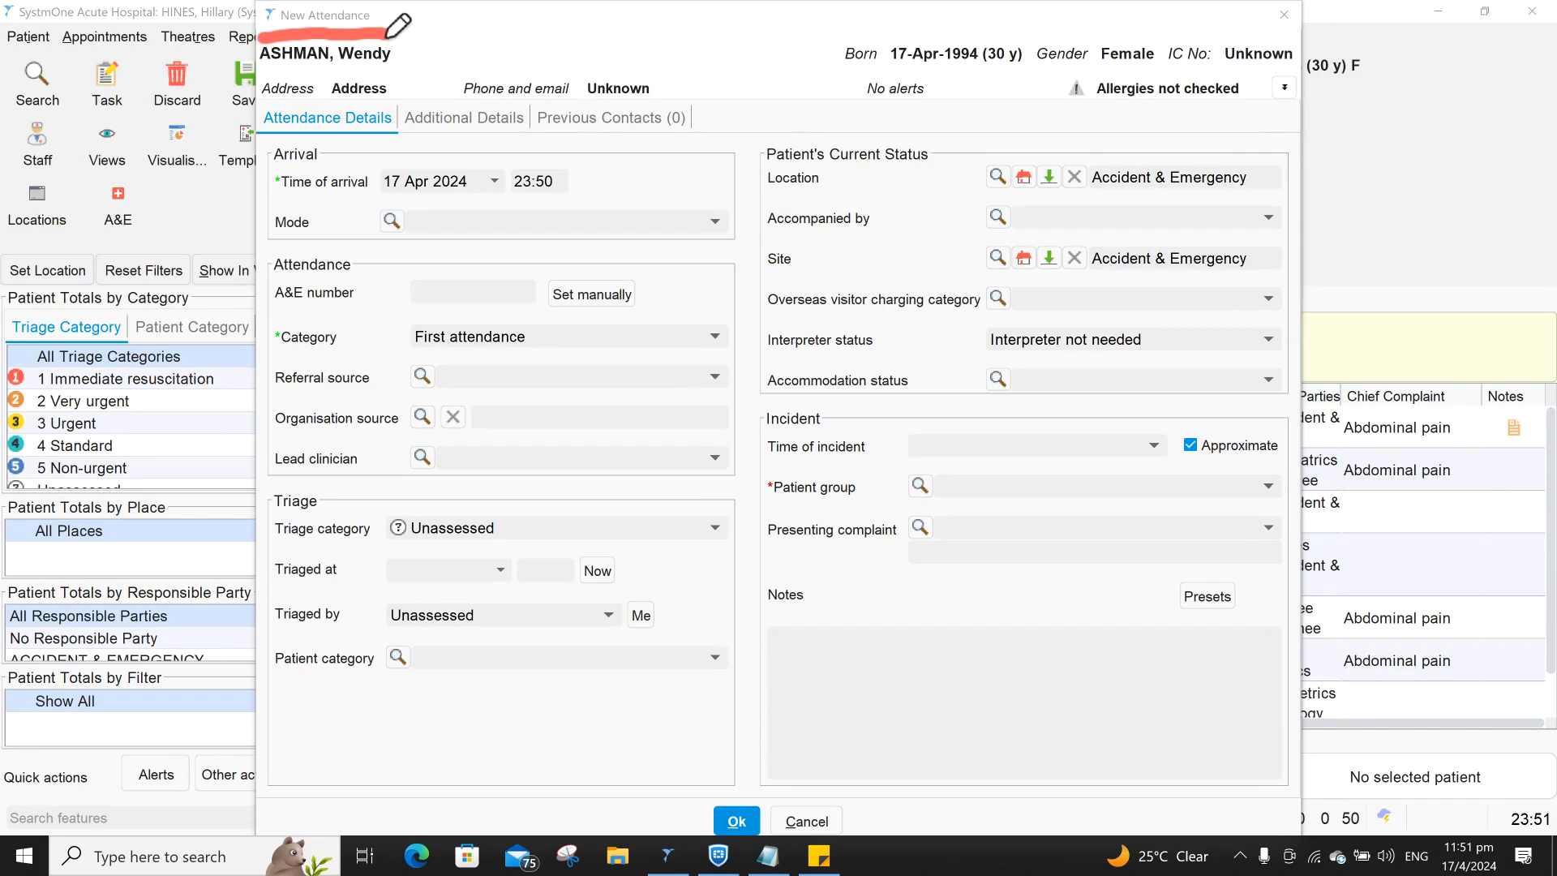
drag(290, 85, 390, 75)
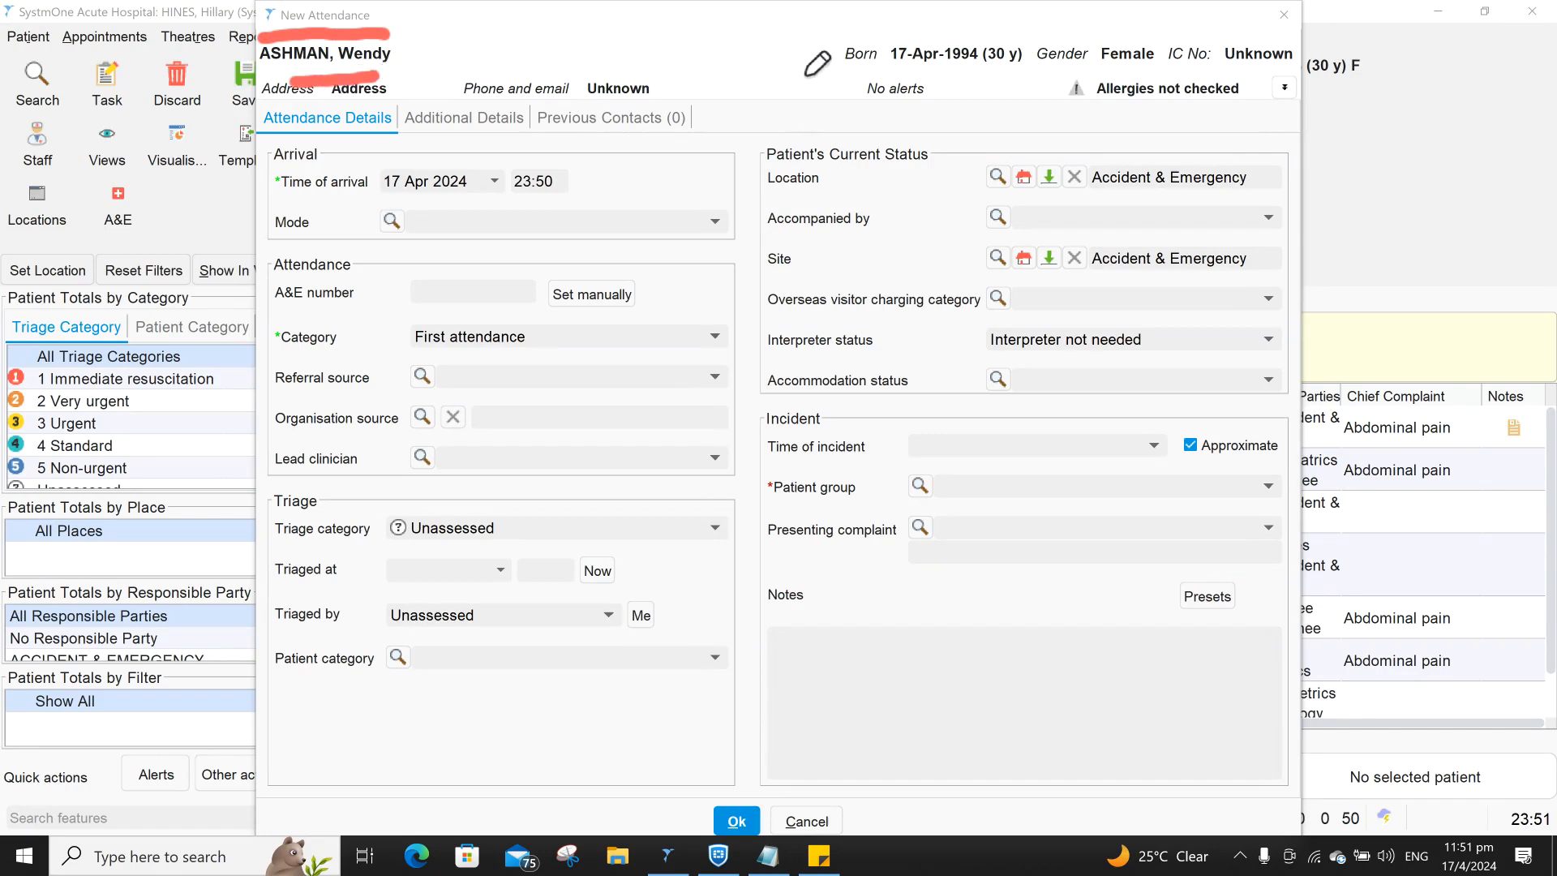
drag(912, 81, 983, 86)
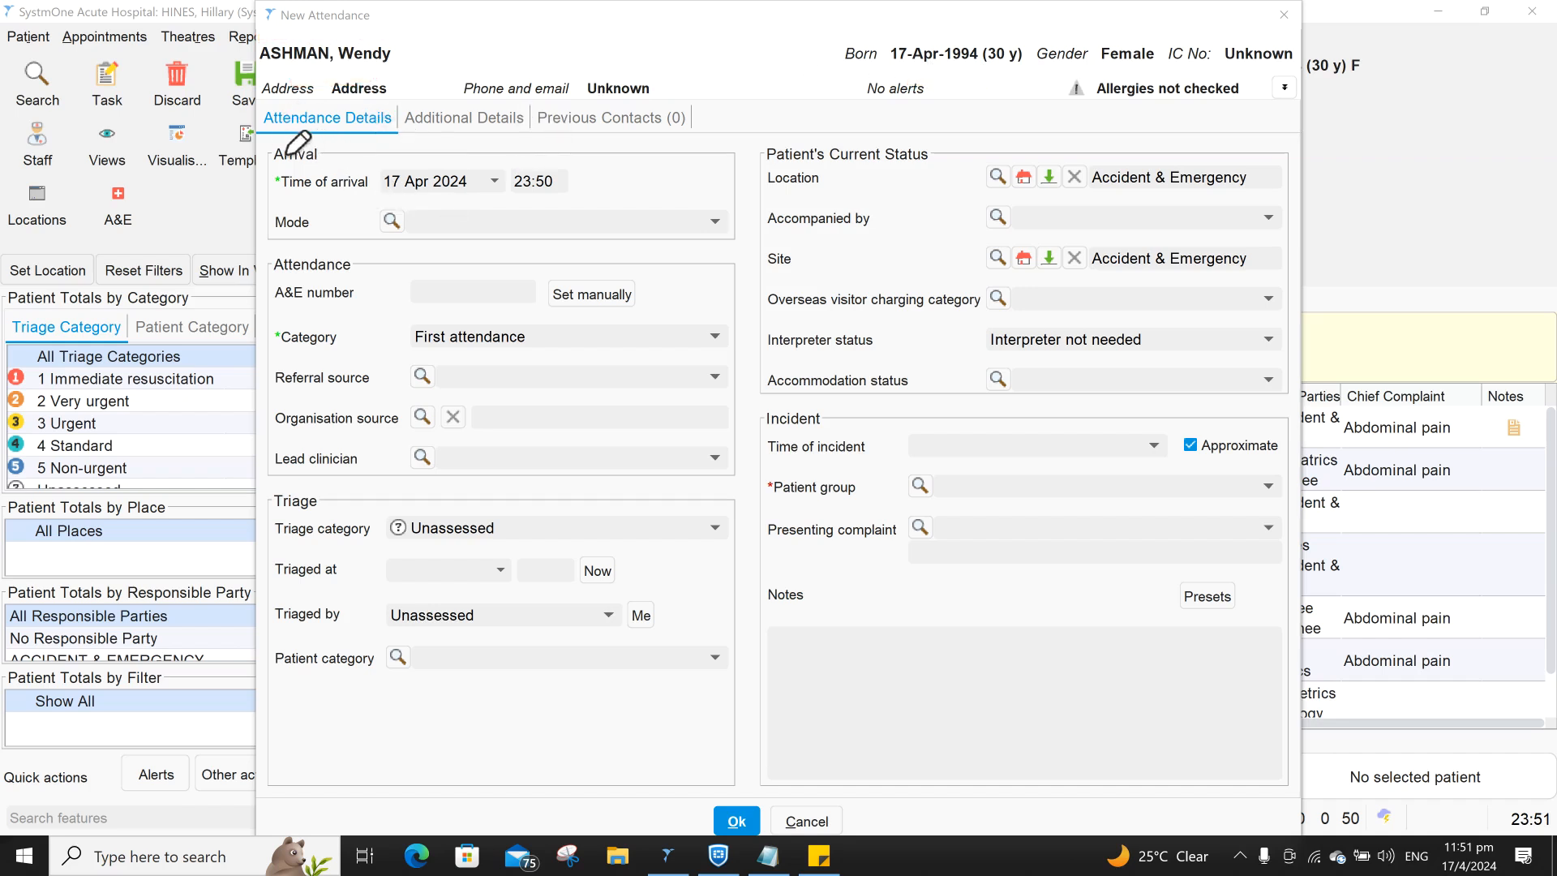
mouse_move(325, 146)
mouse_down()
mouse_move(344, 166)
mouse_move(382, 132)
mouse_up()
mouse_move(381, 260)
mouse_down()
mouse_move(402, 271)
mouse_move(426, 253)
mouse_up()
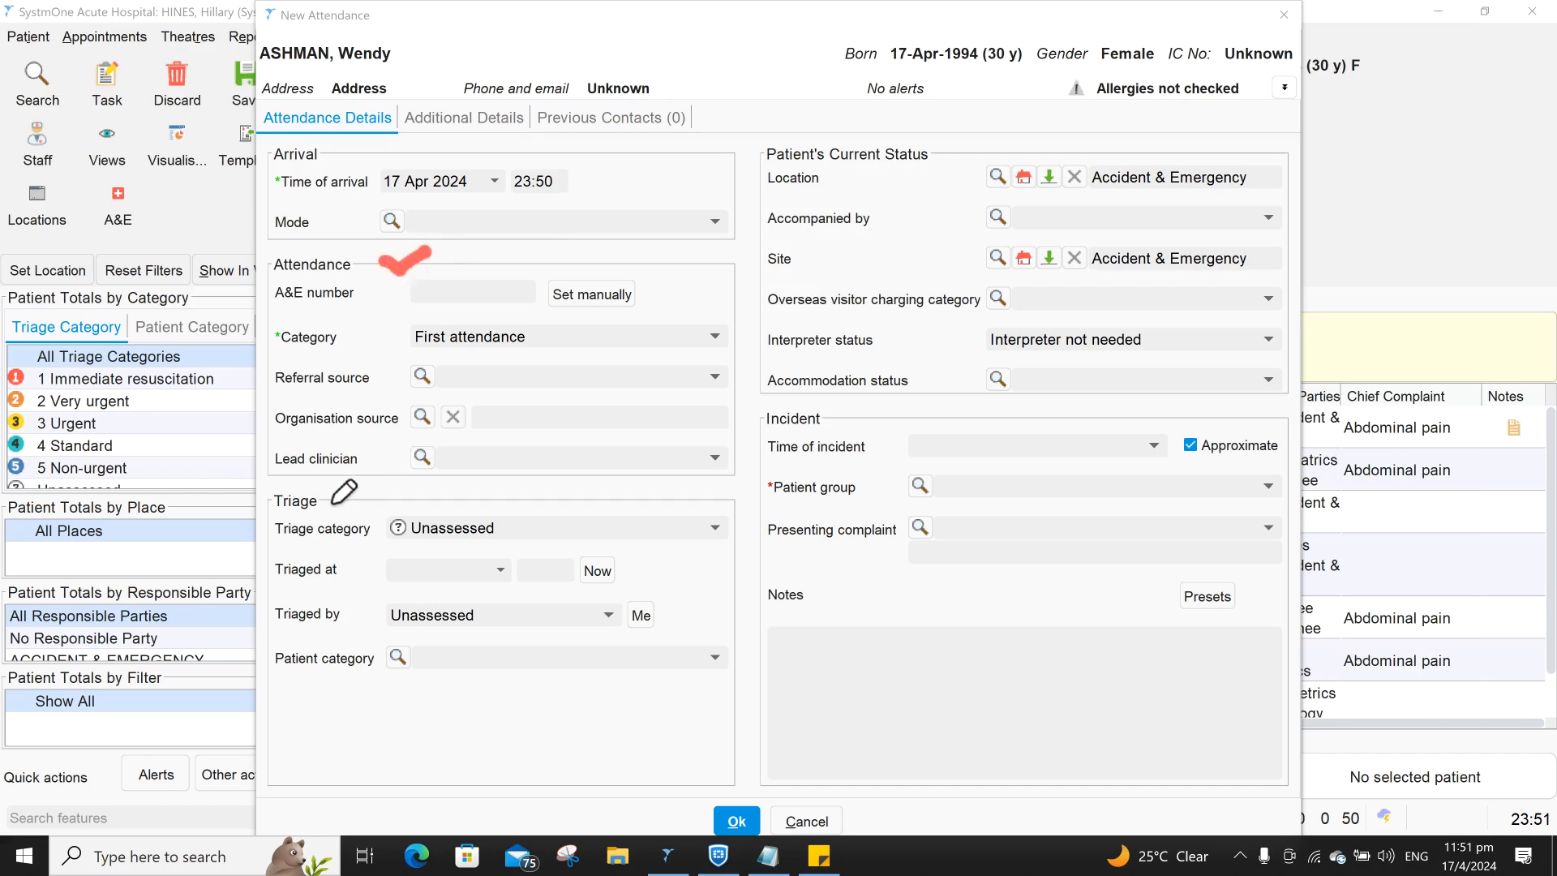
drag(328, 501, 369, 477)
drag(931, 159, 1001, 115)
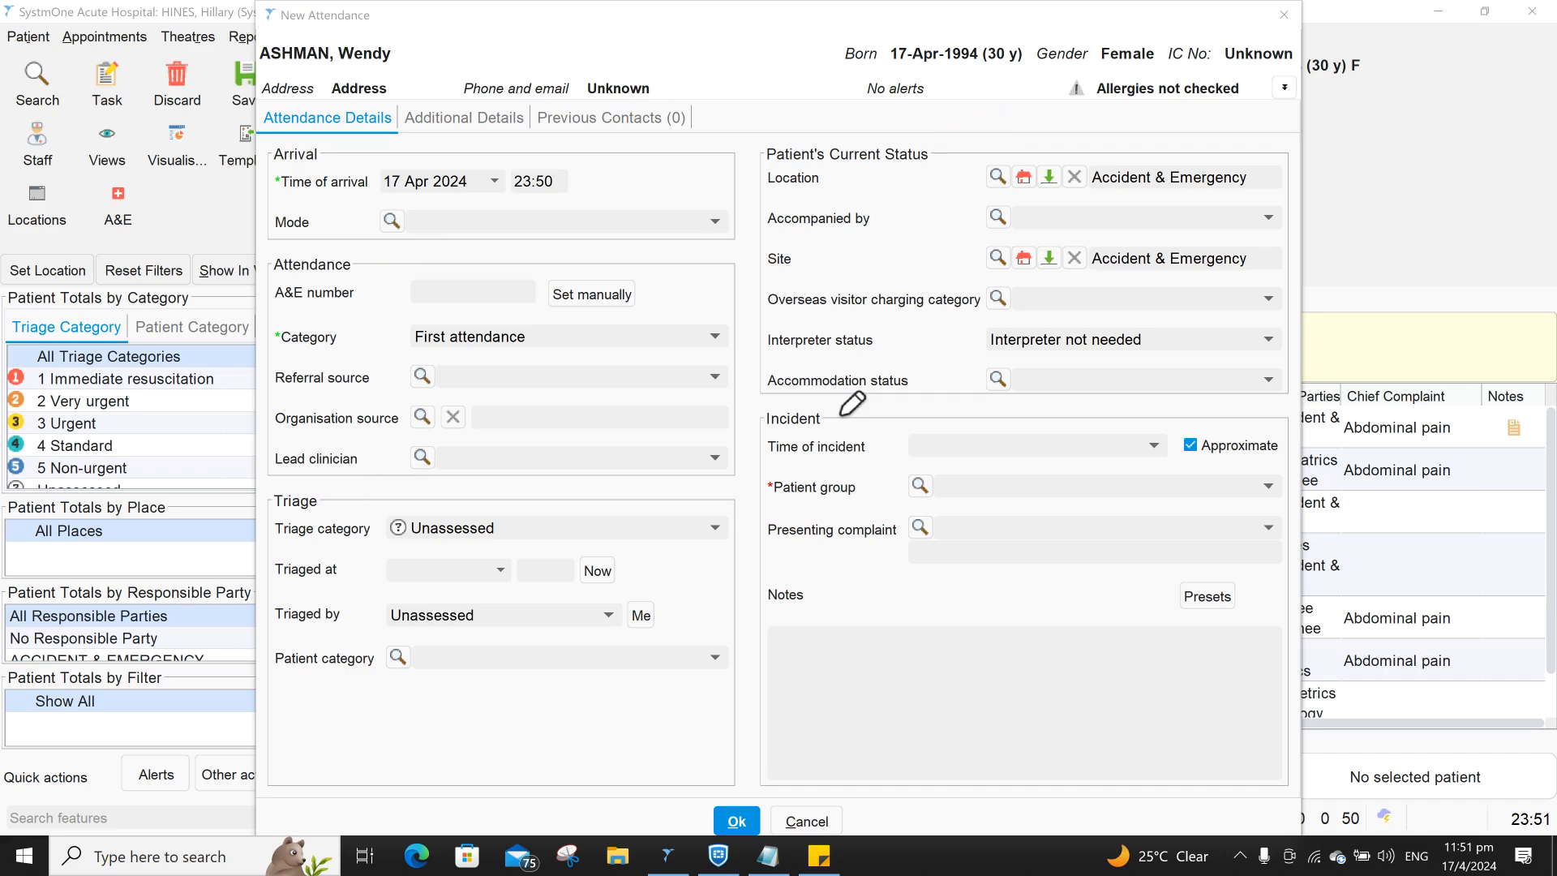
drag(838, 423, 893, 370)
click(283, 173)
click(771, 480)
- Set arrival mode to Motor Vehicle (other) and category First attendance, leaving referral source blank
click(36, 336)
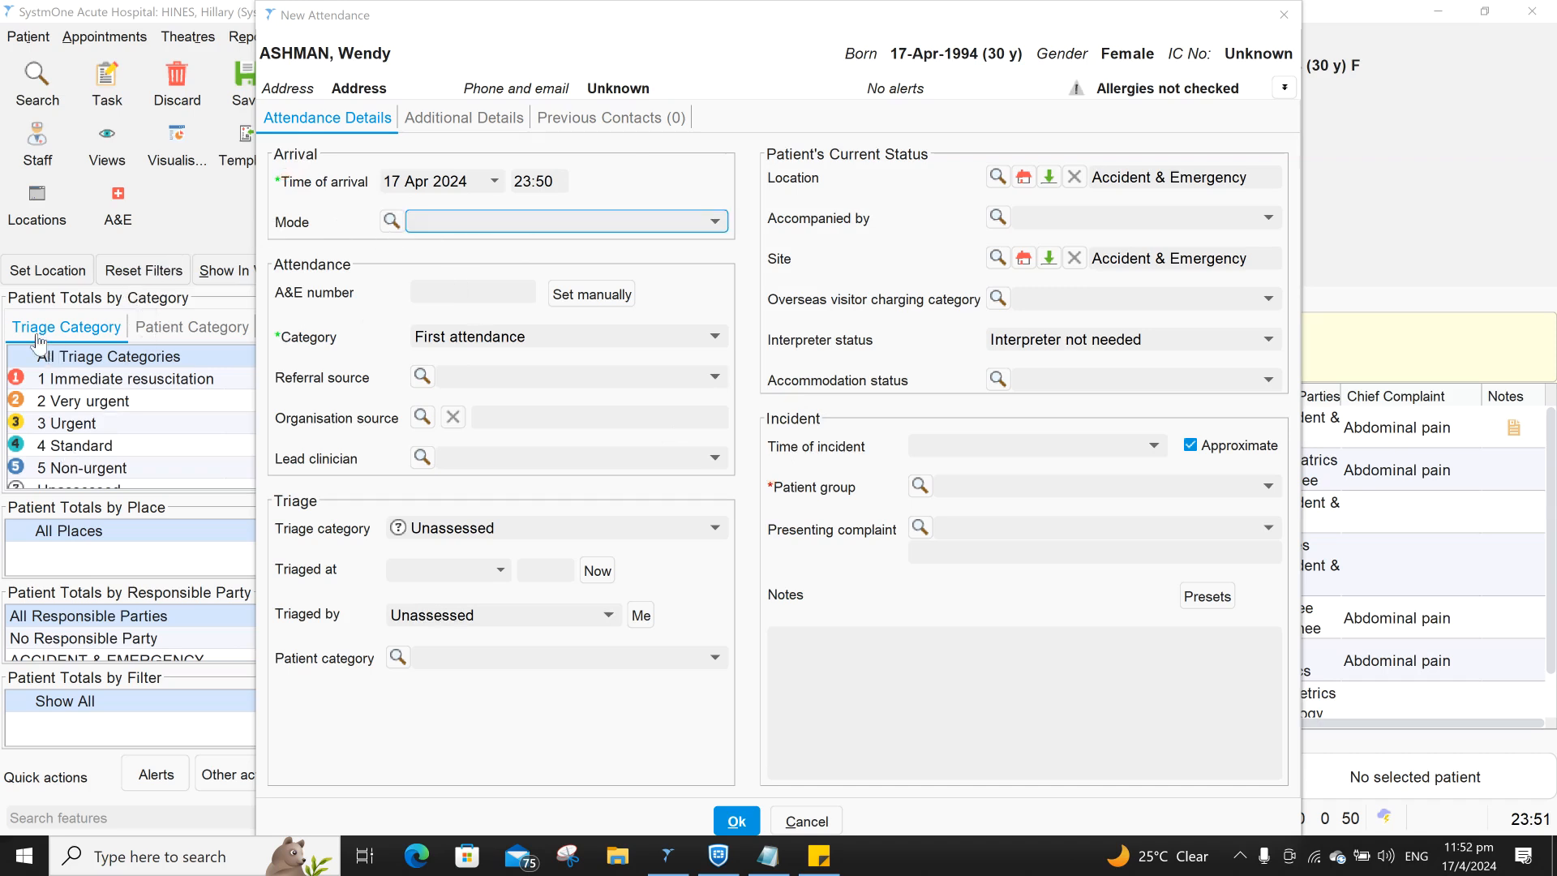
click(466, 223)
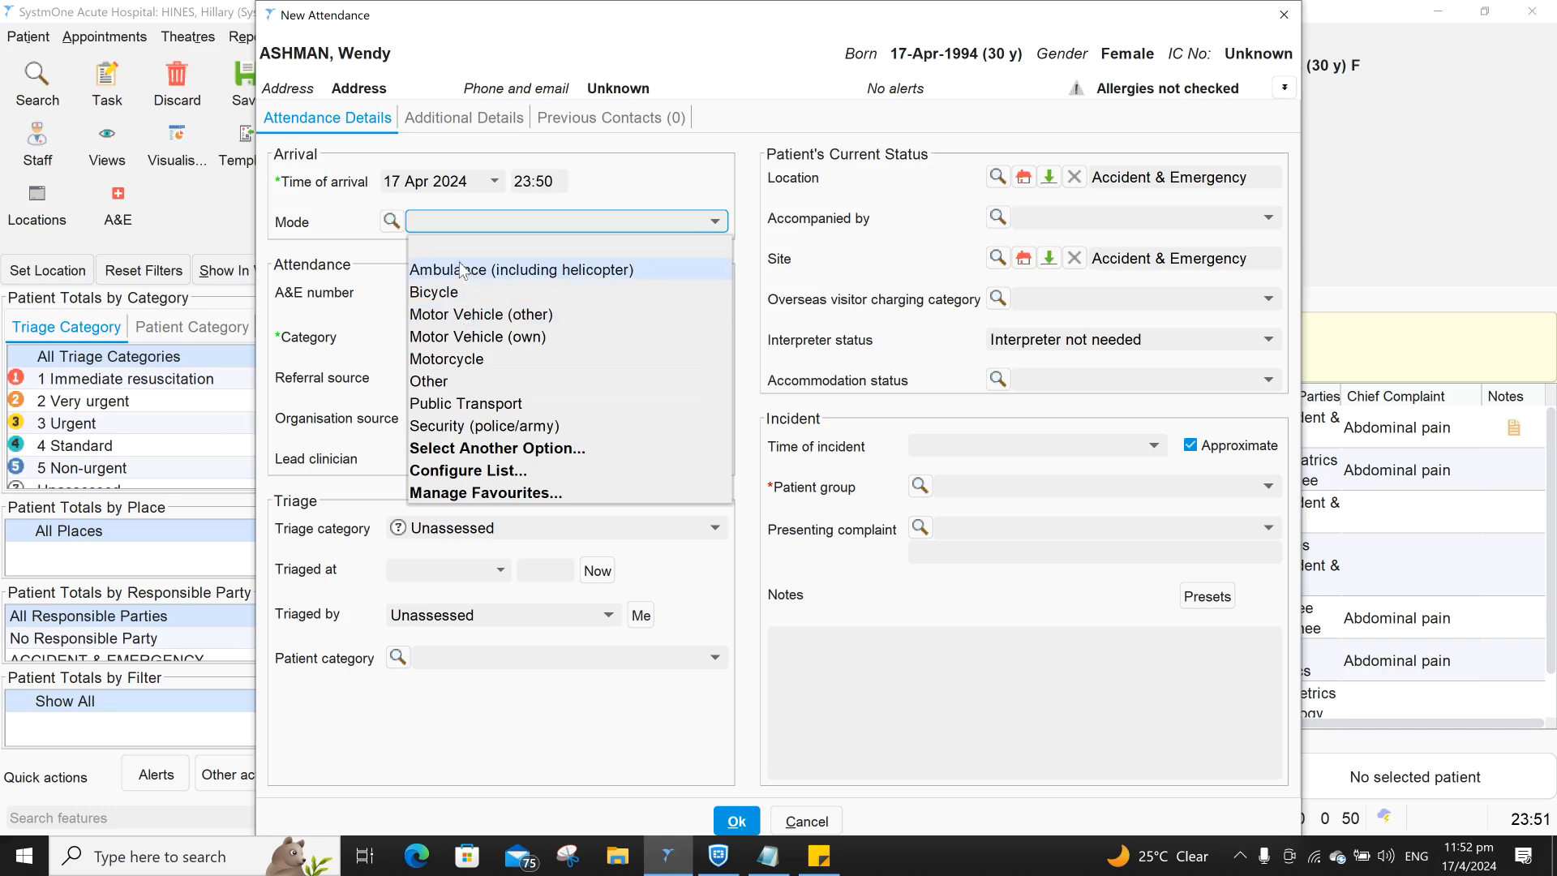
click(455, 315)
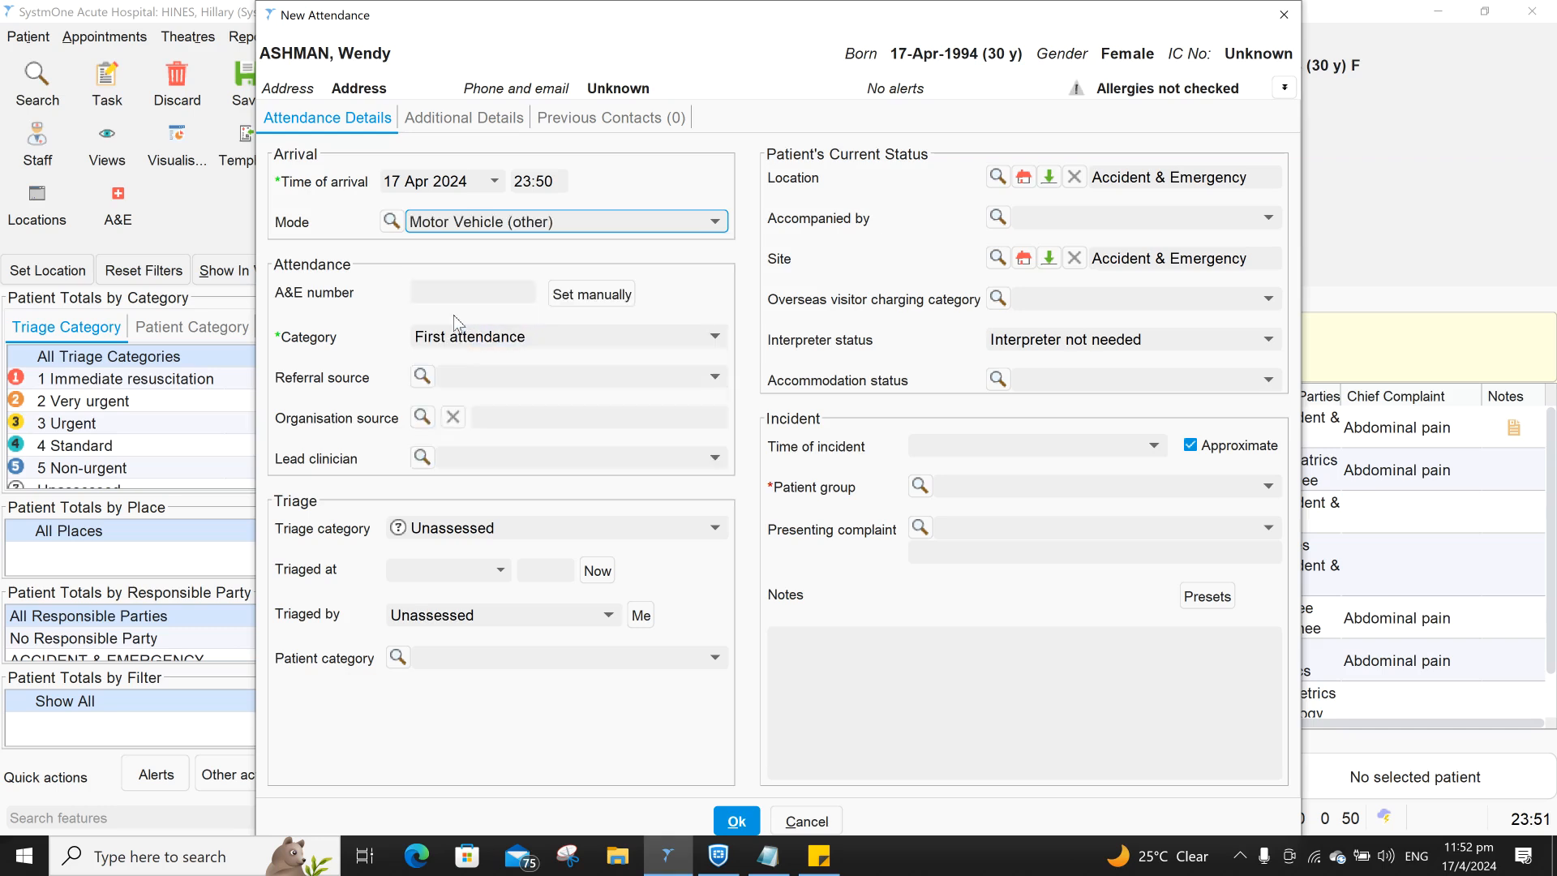
click(456, 337)
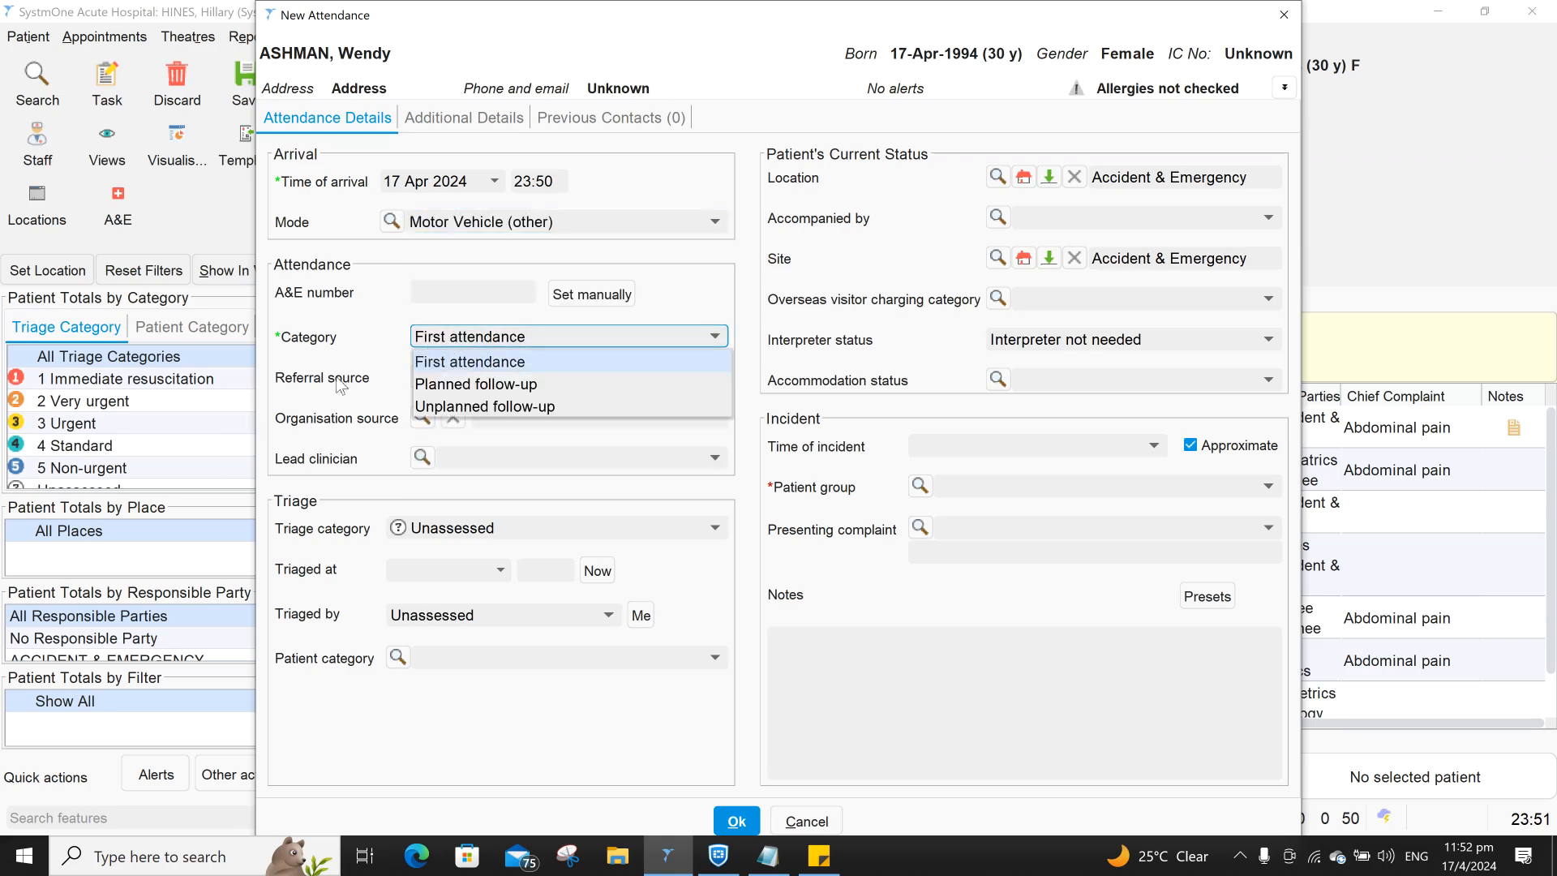
click(508, 361)
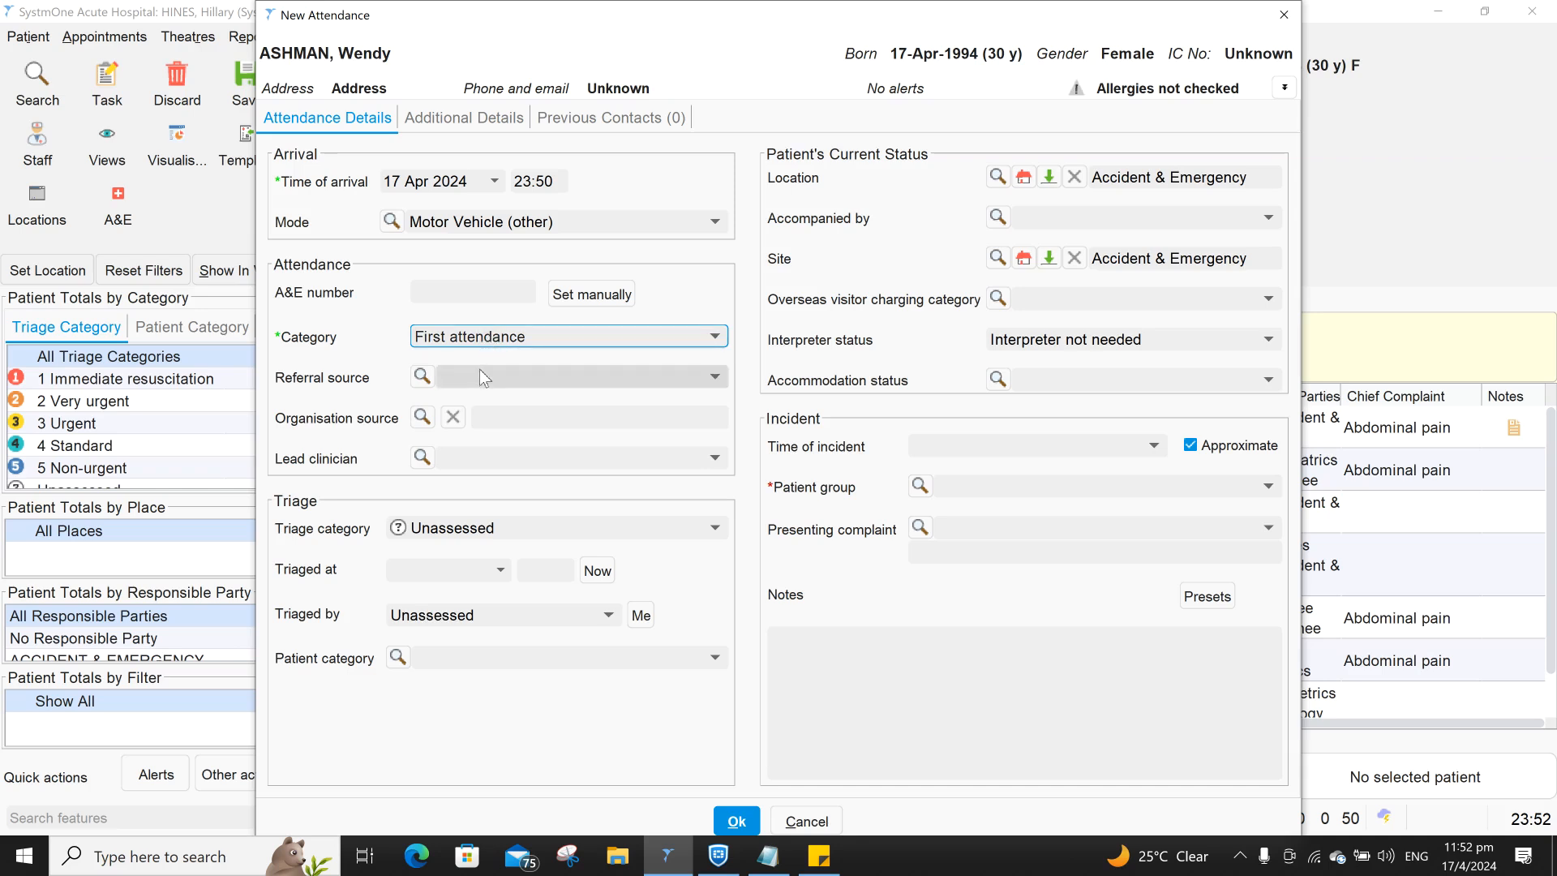
click(479, 369)
click(479, 368)
click(479, 369)
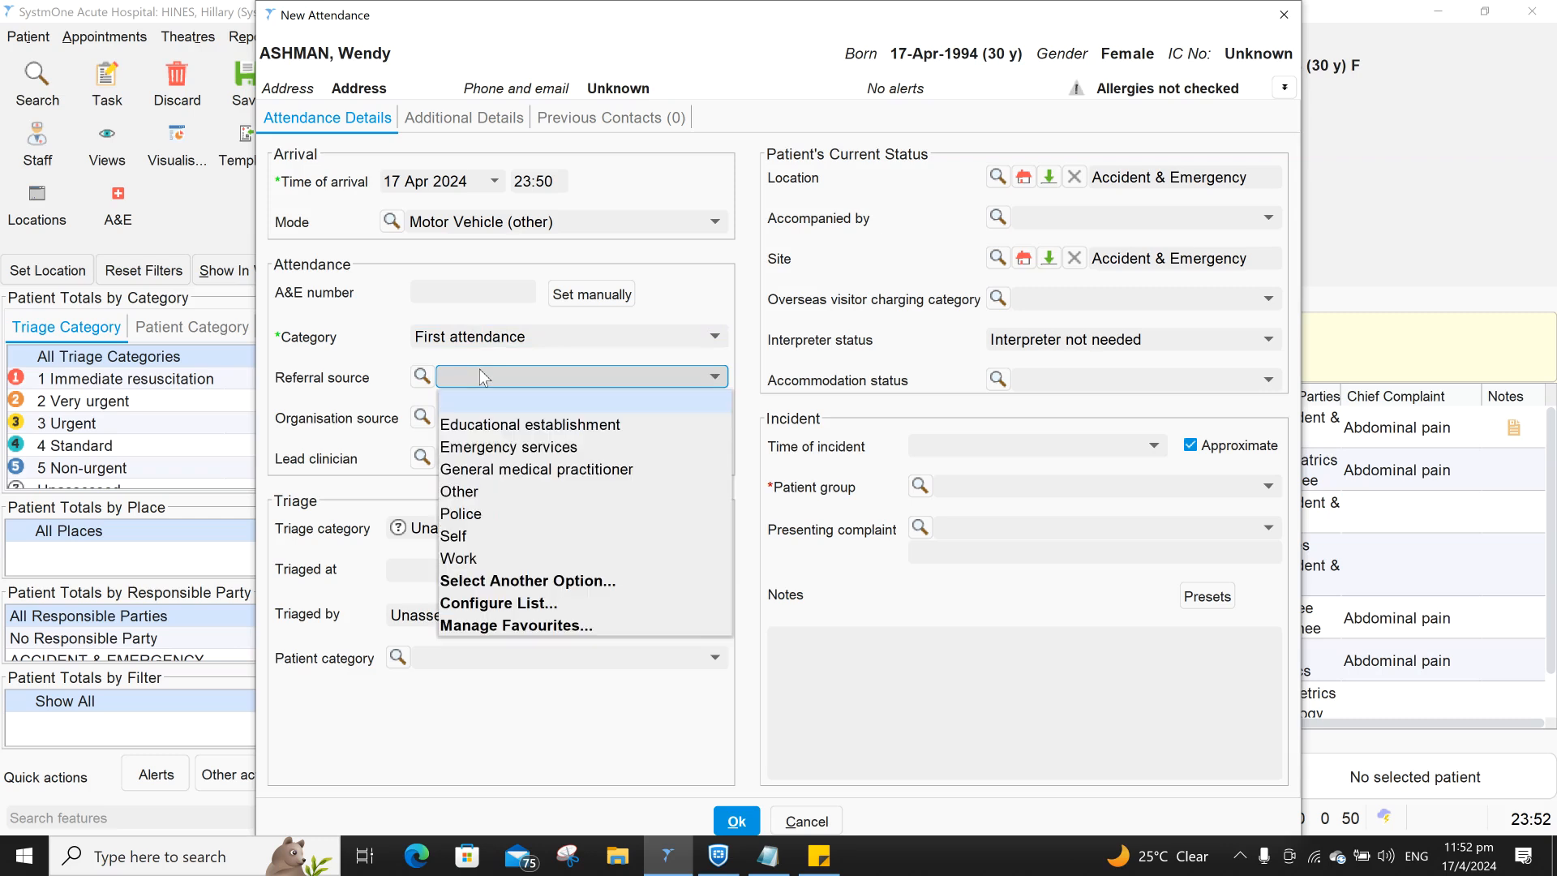
click(484, 375)
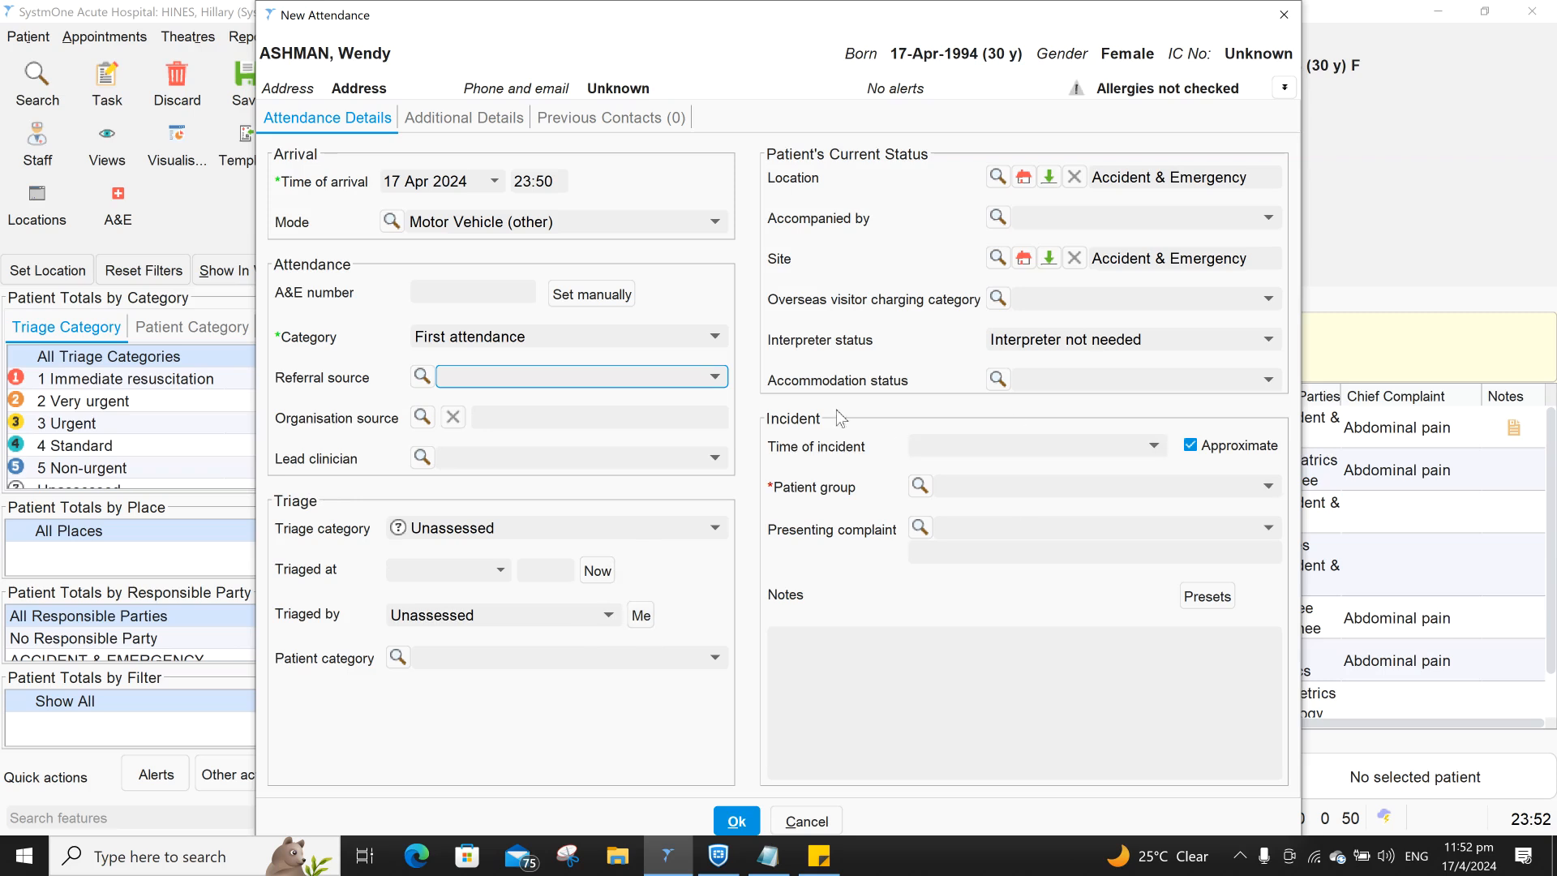
- Leave time of incident blank and choose Other than above as the patient group
click(927, 450)
click(927, 450)
click(927, 450)
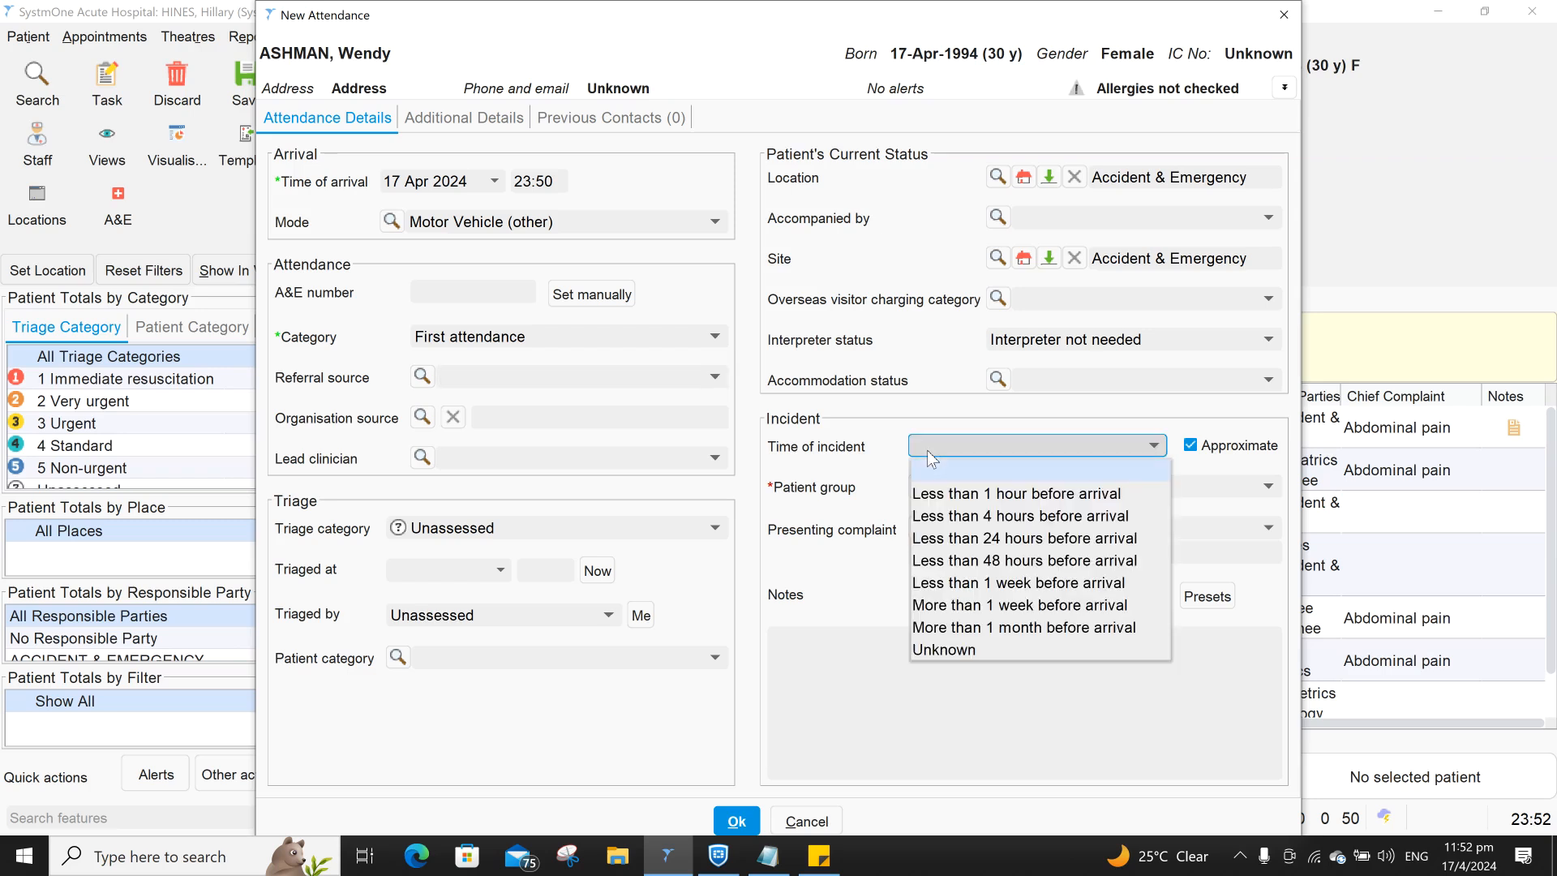
click(969, 445)
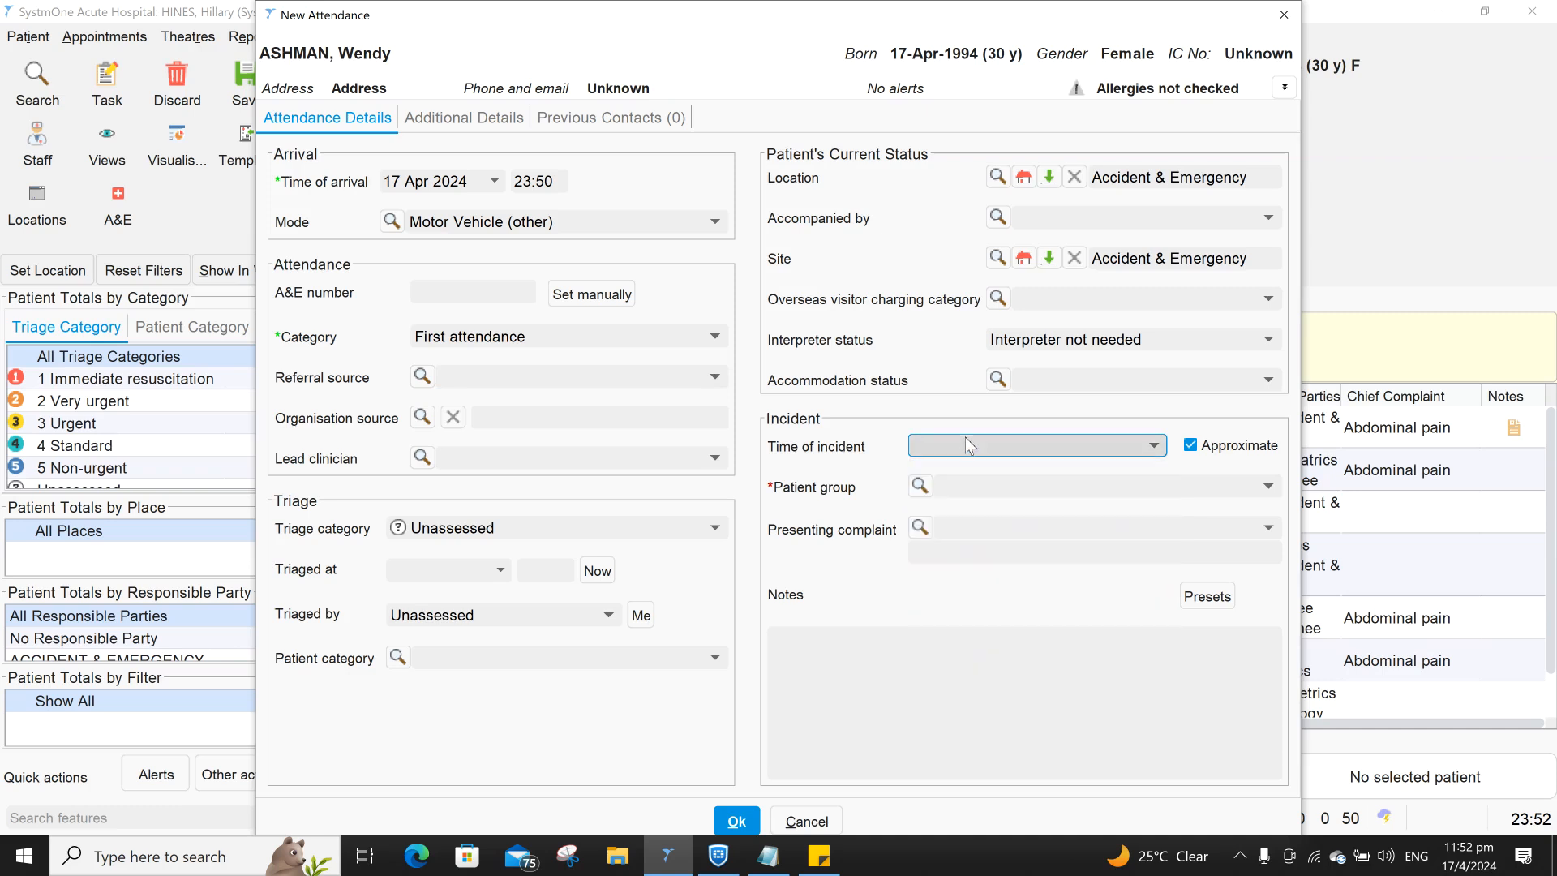
click(945, 488)
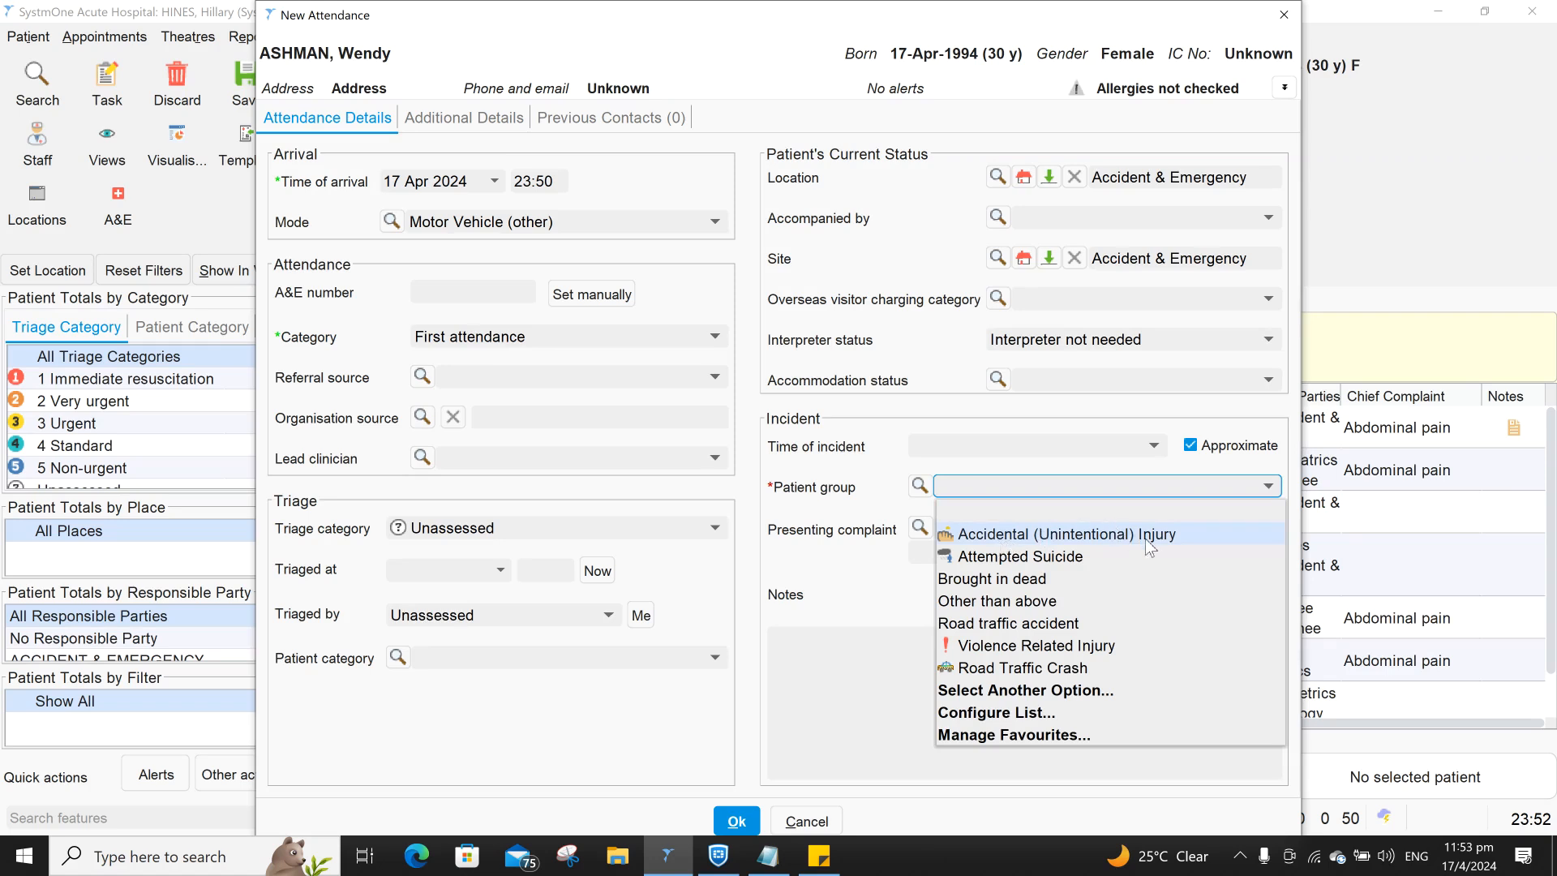
click(1039, 603)
click(1058, 491)
click(1056, 490)
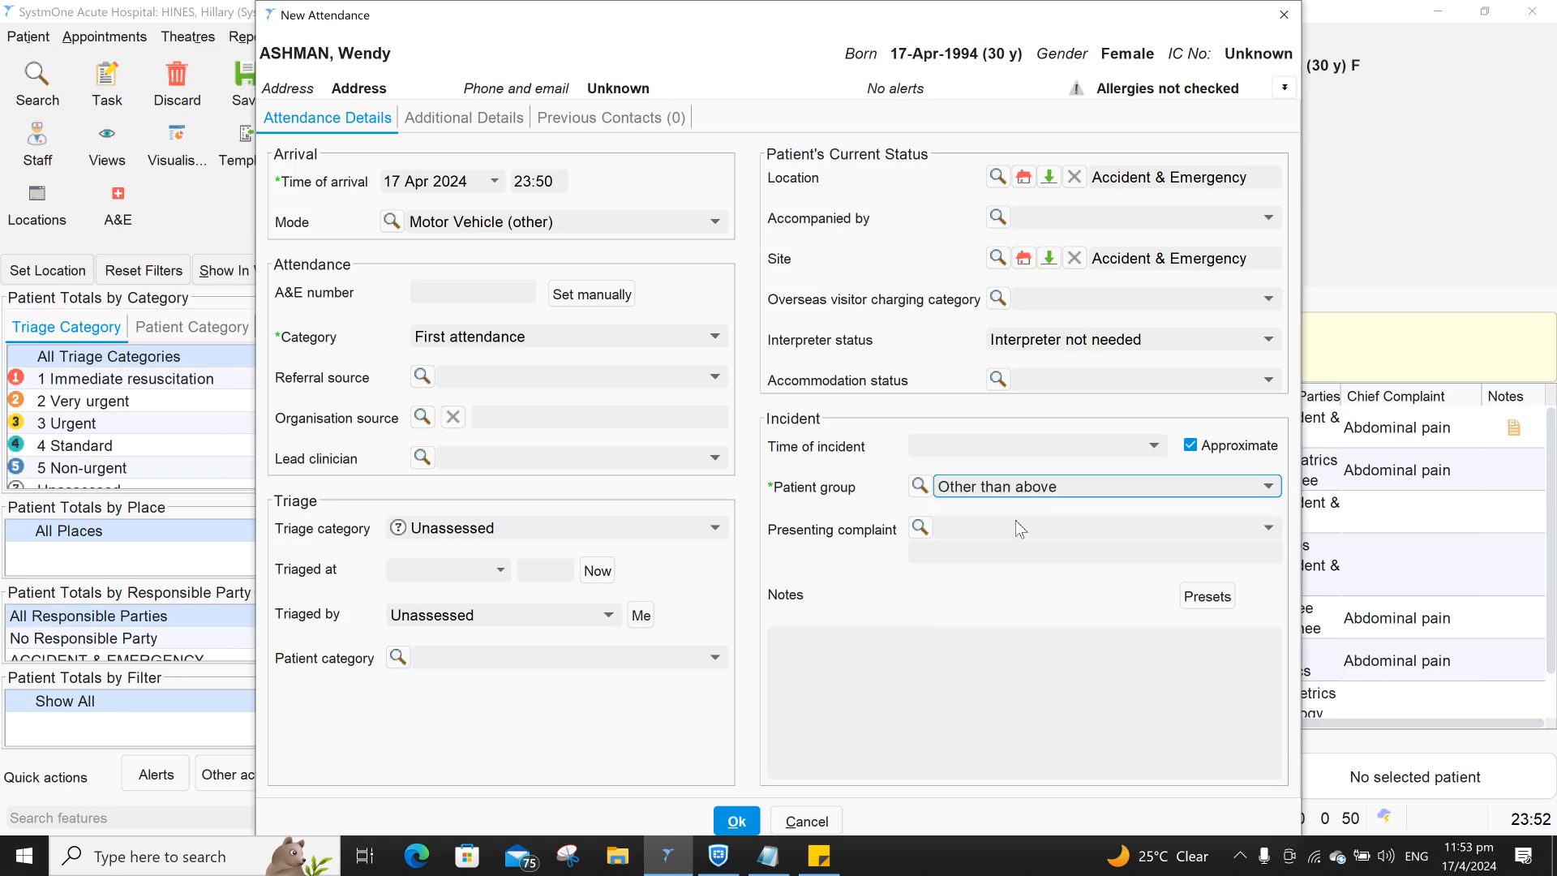
- Check the presenting complaint options and leave the field empty
click(991, 533)
click(990, 534)
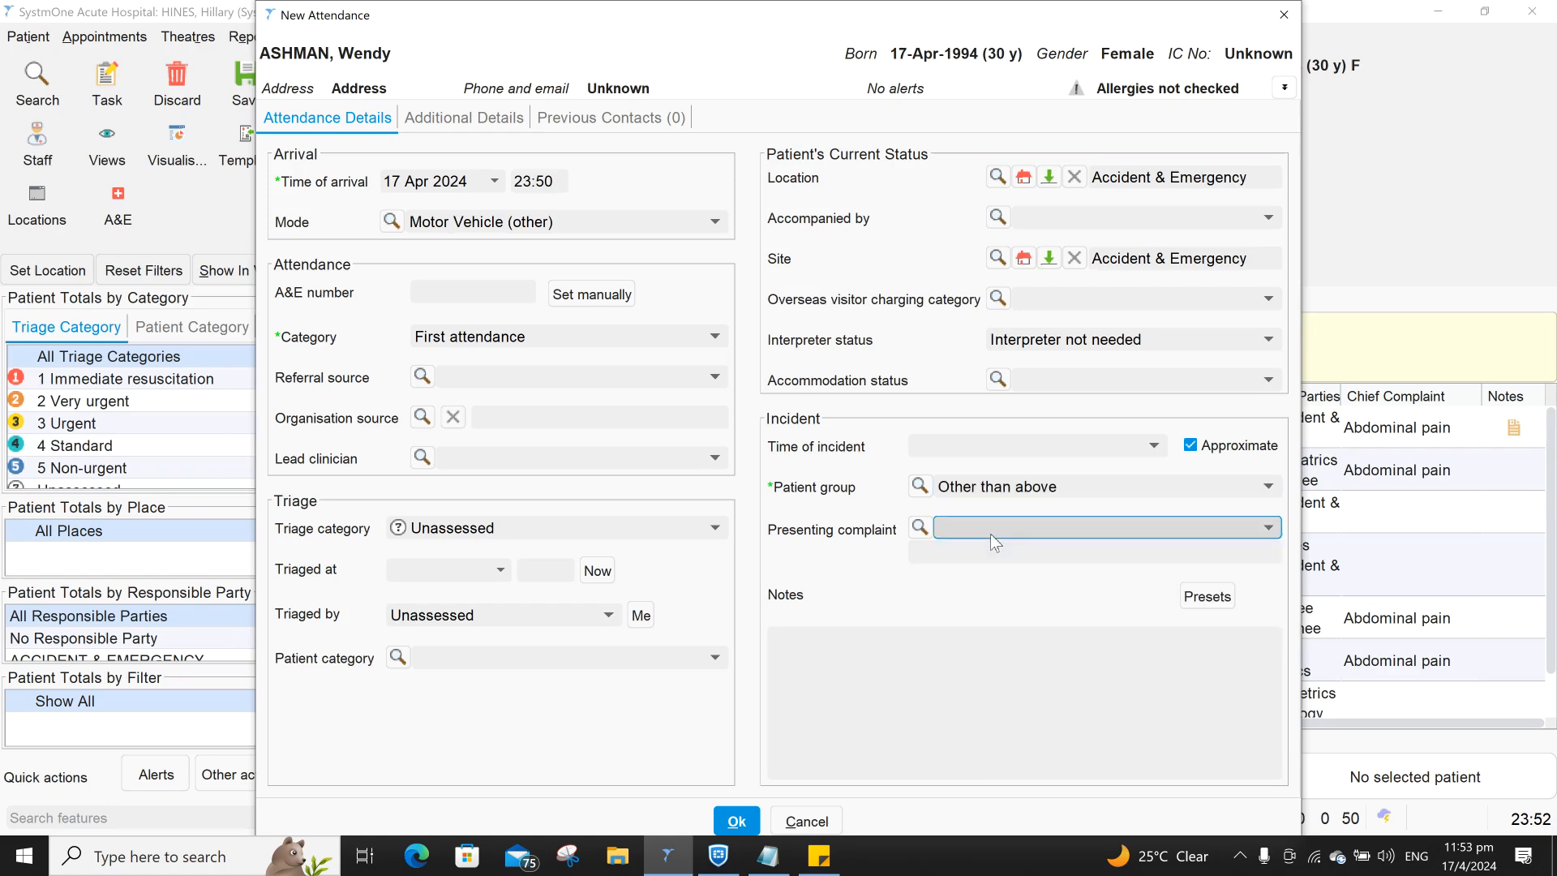
click(997, 534)
click(997, 534)
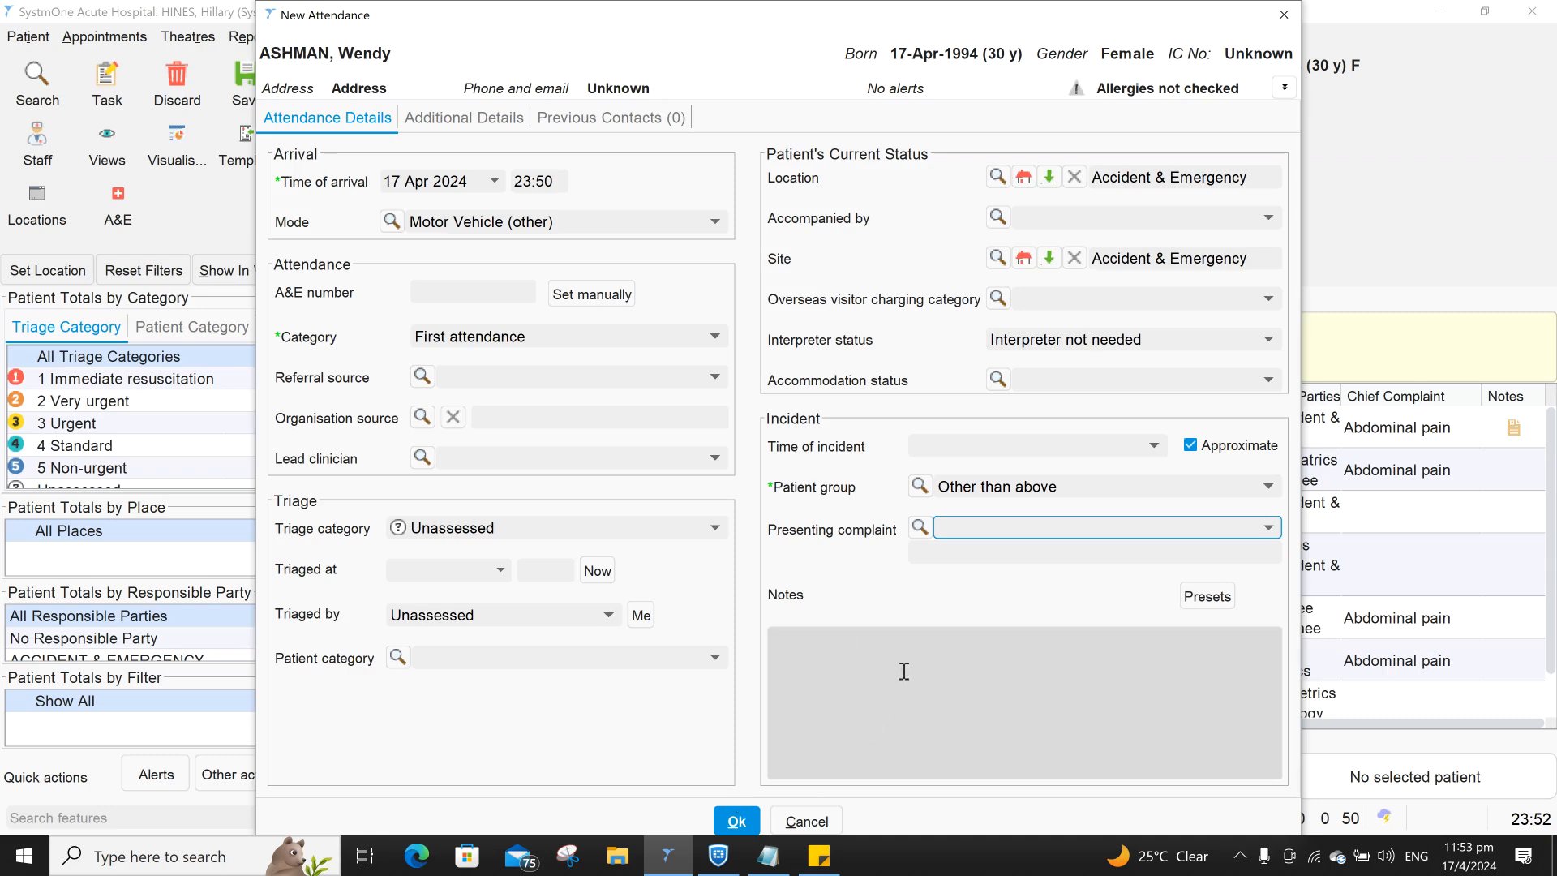
- Leave Accompanied by and Accommodation status empty and save the New Attendance
click(1047, 219)
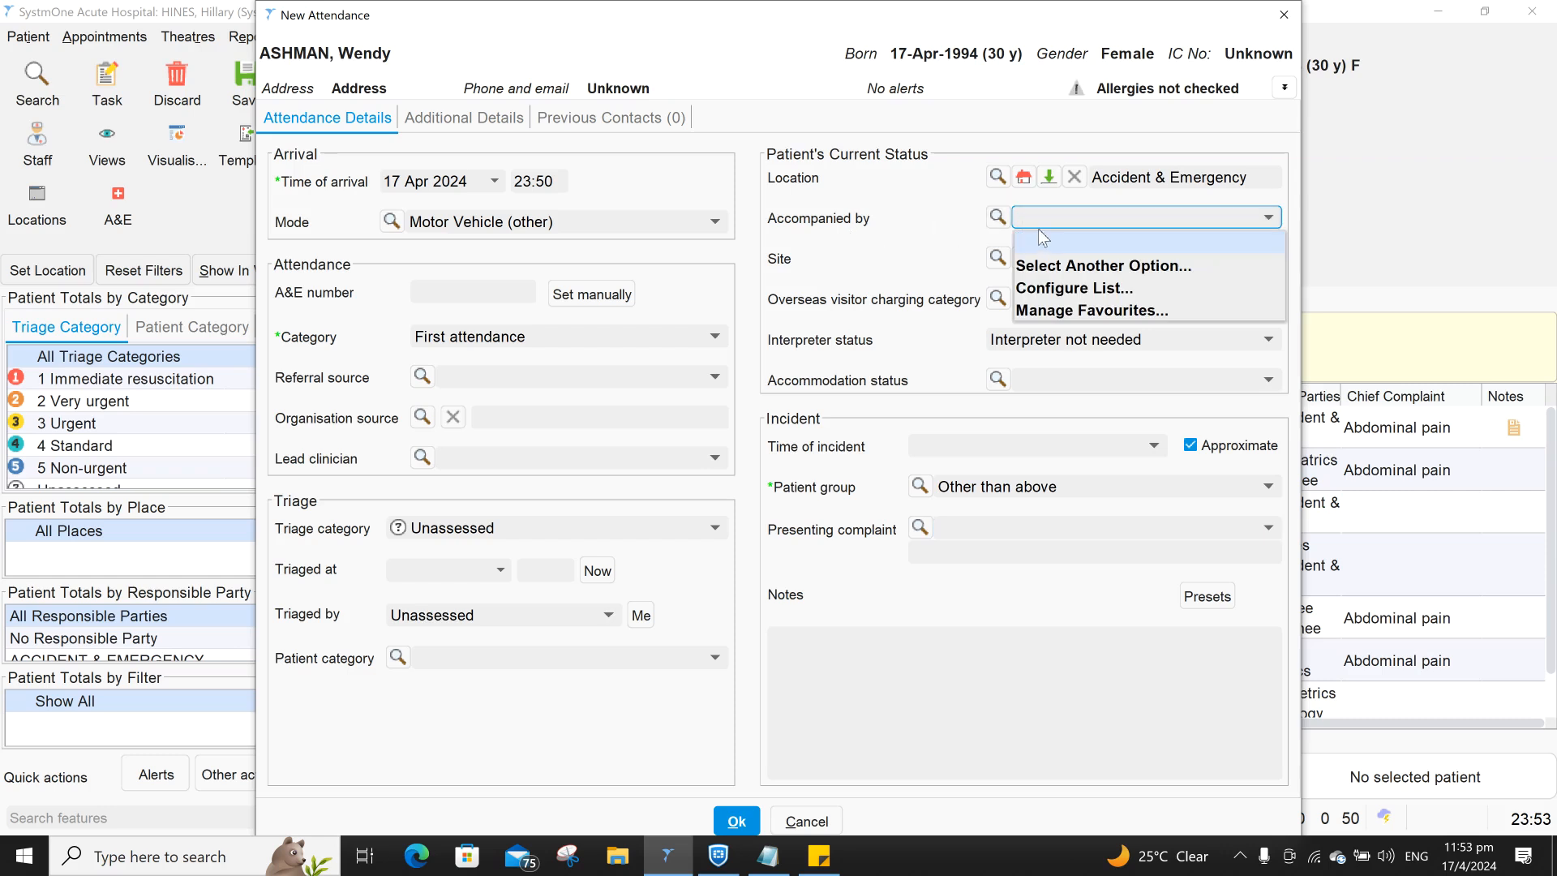
click(787, 225)
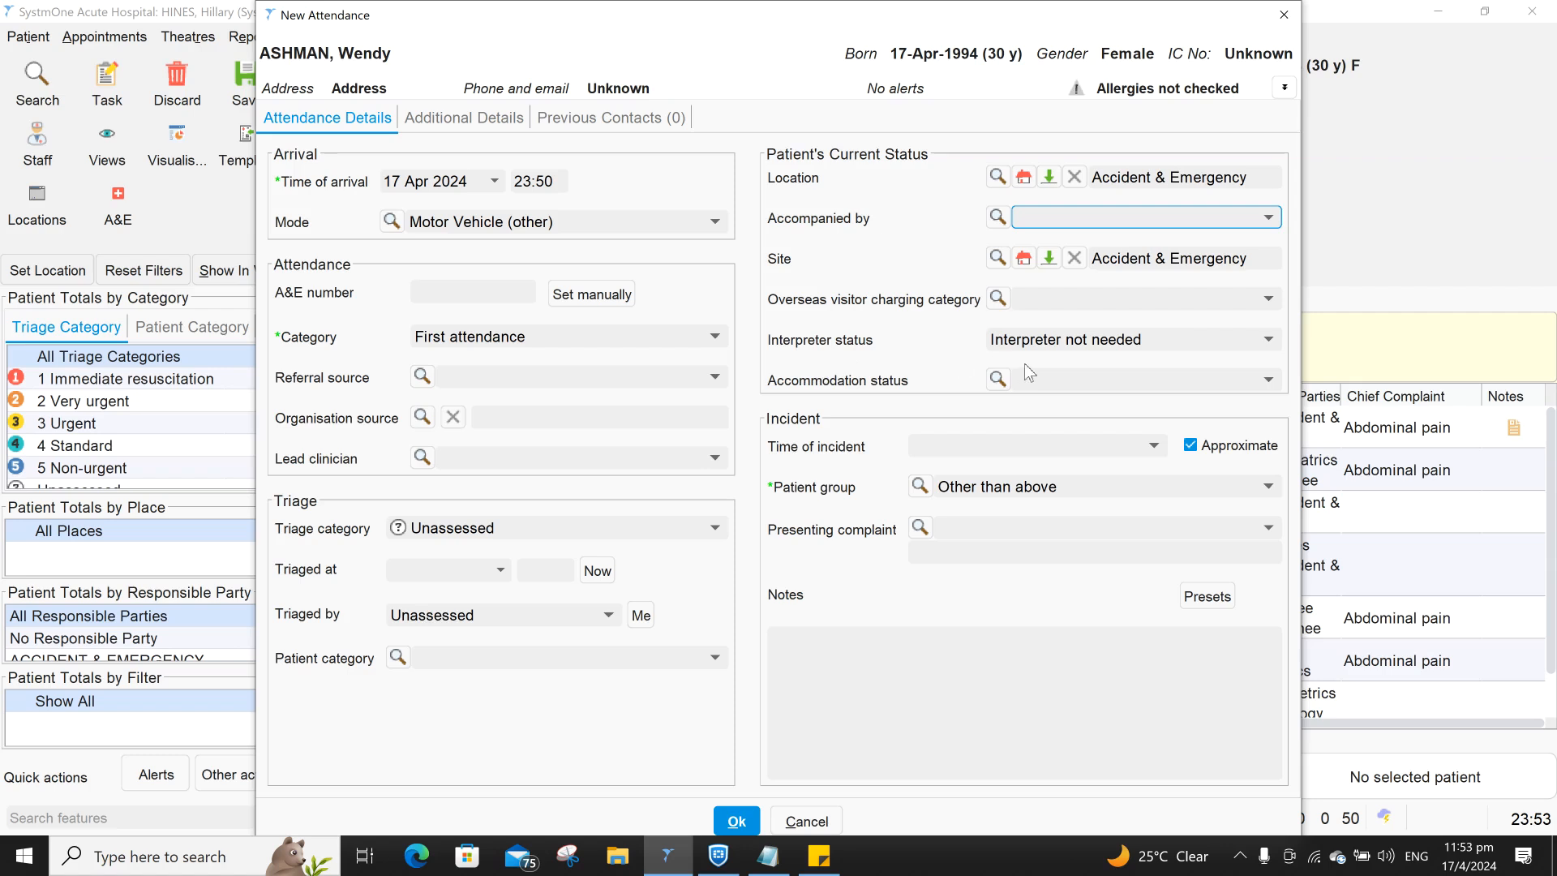
click(1045, 379)
click(1043, 380)
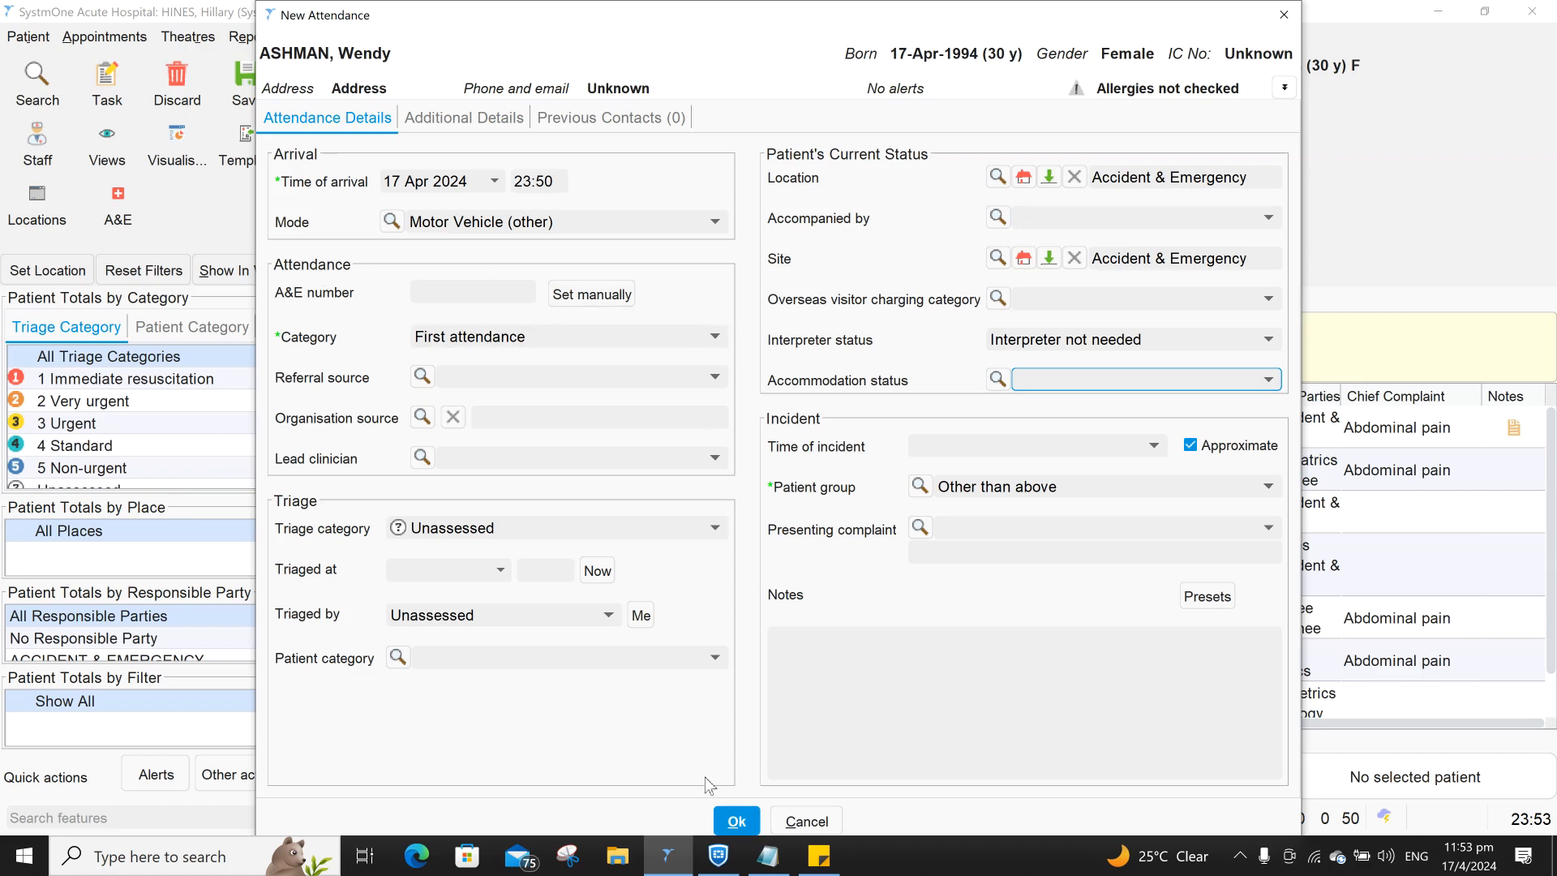
click(748, 822)
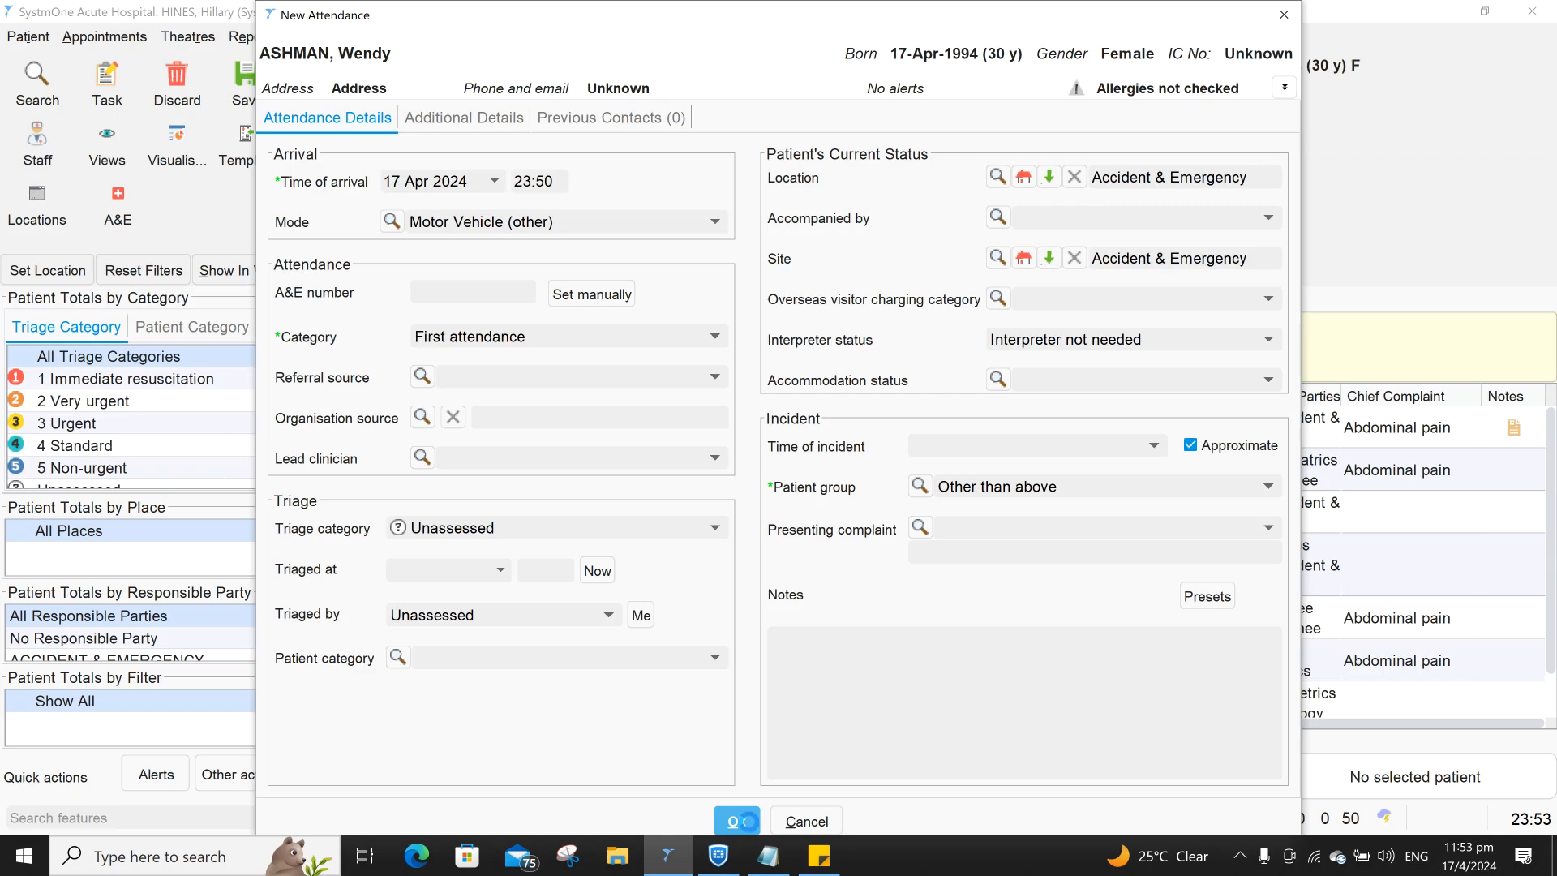
scroll(658, 679, down, 1)
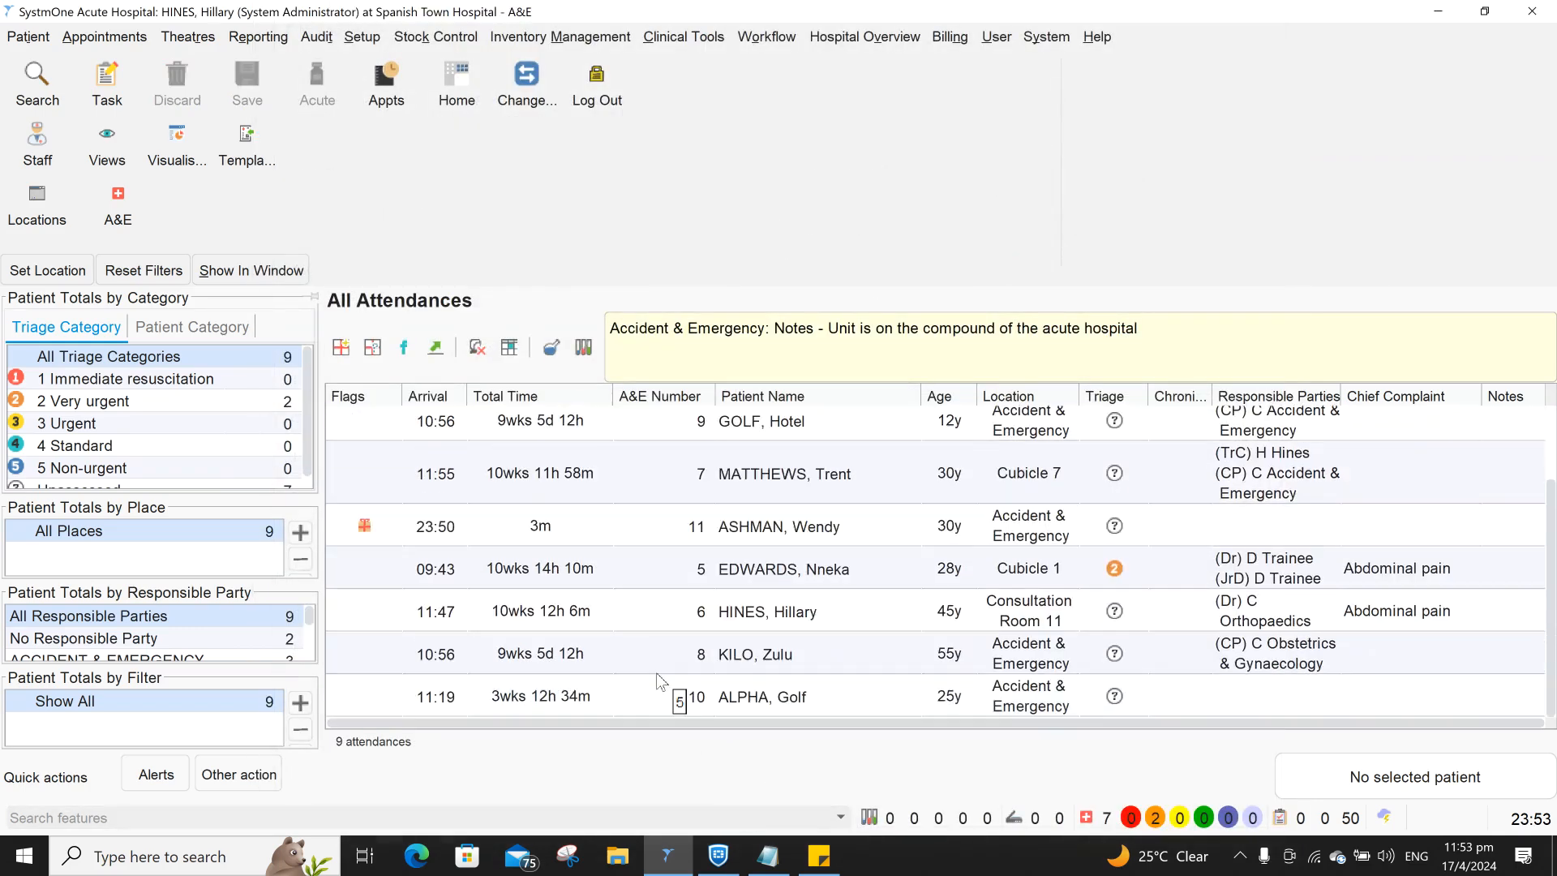
scroll(673, 681, up, 2)
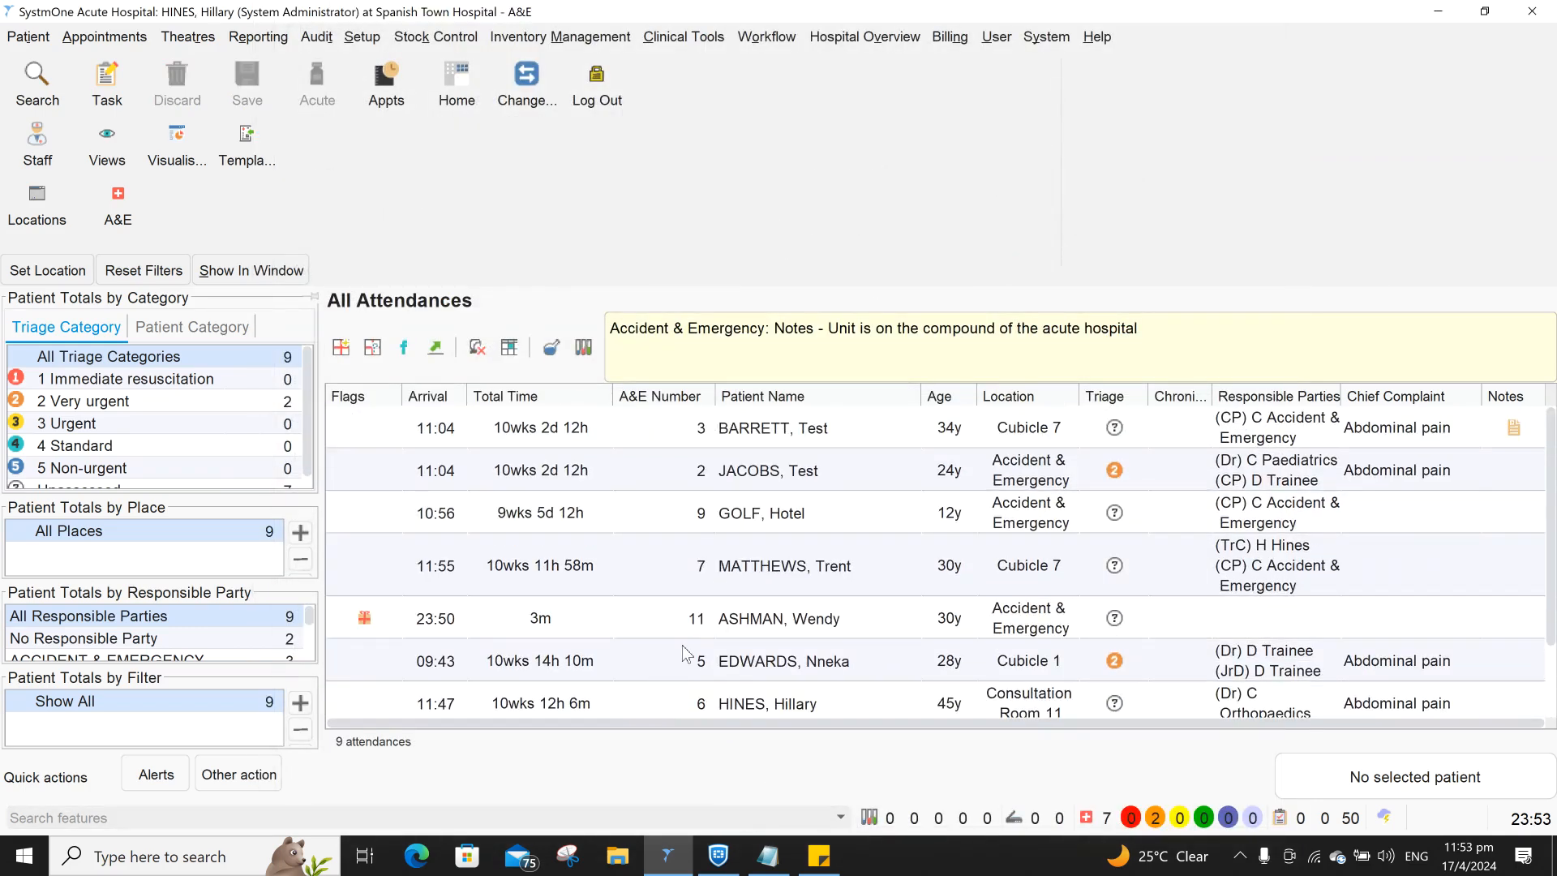
click(684, 658)
click(707, 630)
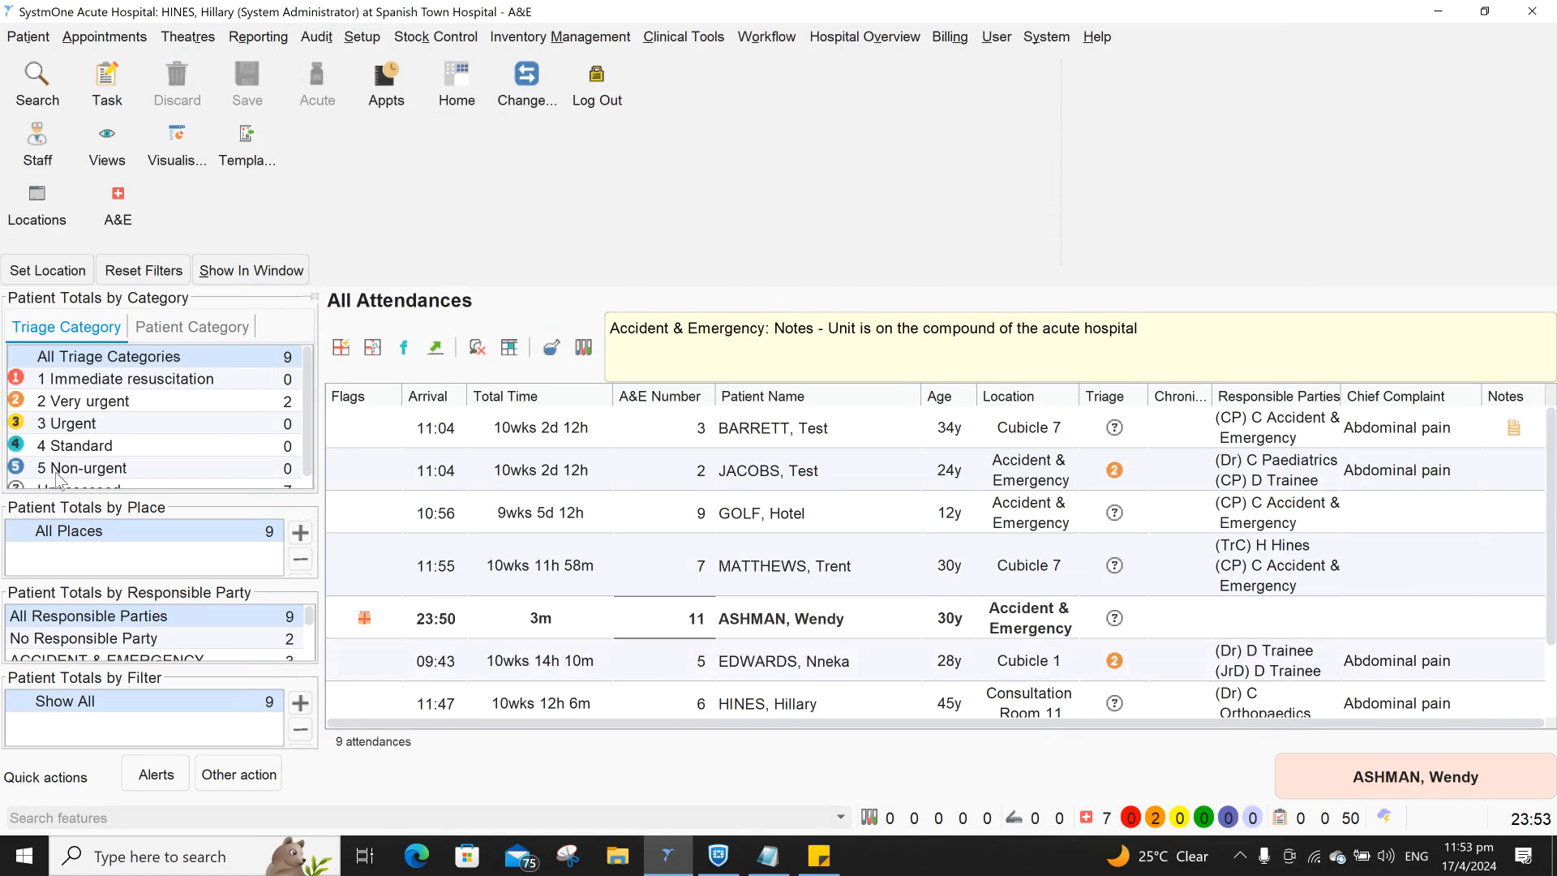
drag(581, 636, 902, 649)
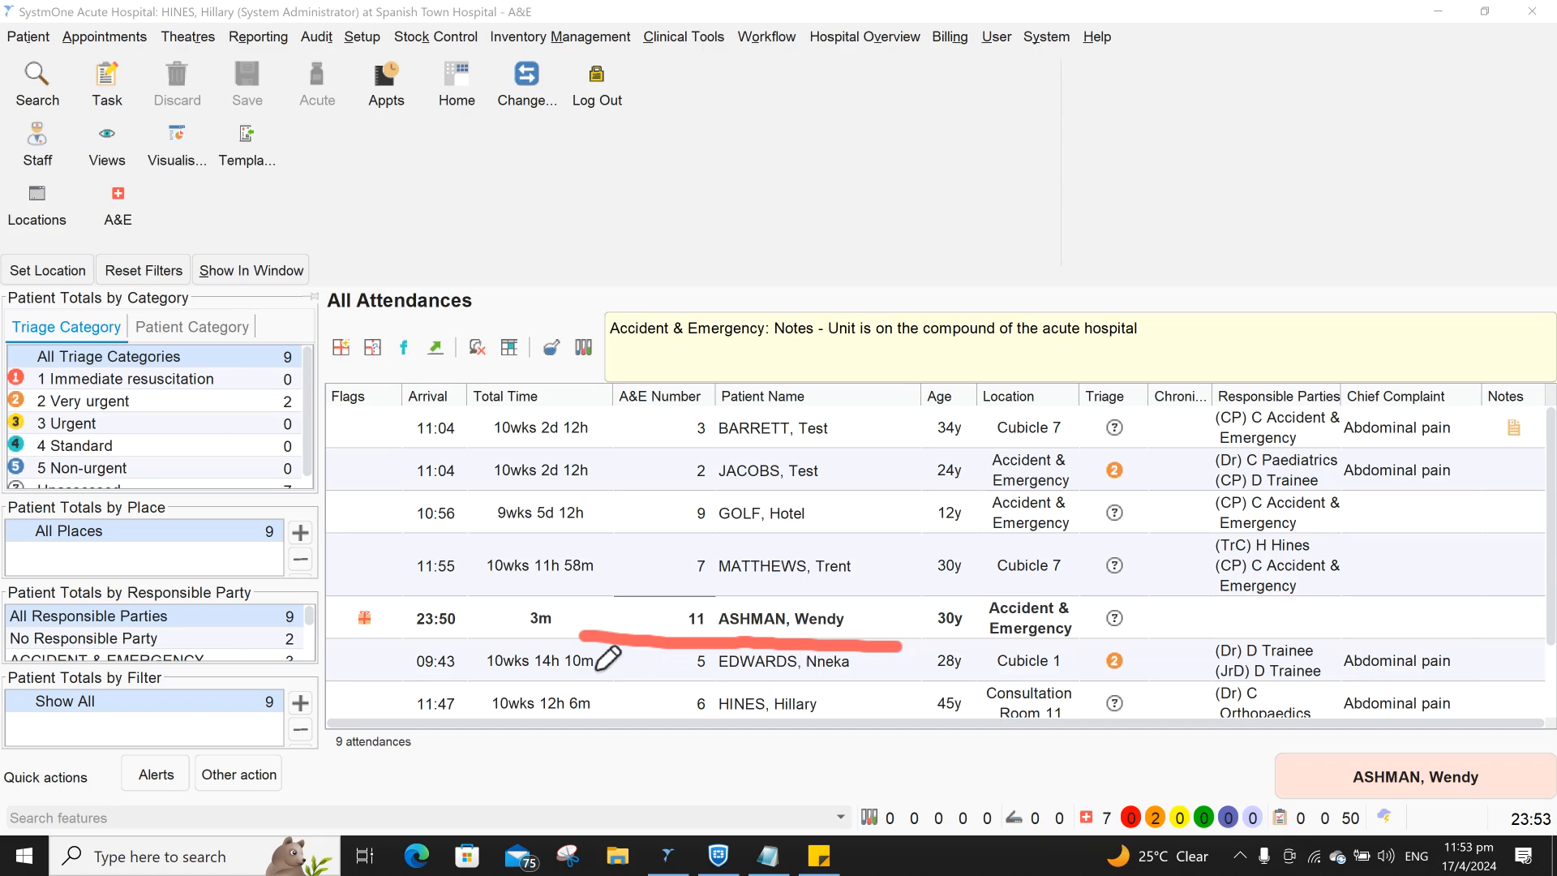
drag(500, 641, 588, 641)
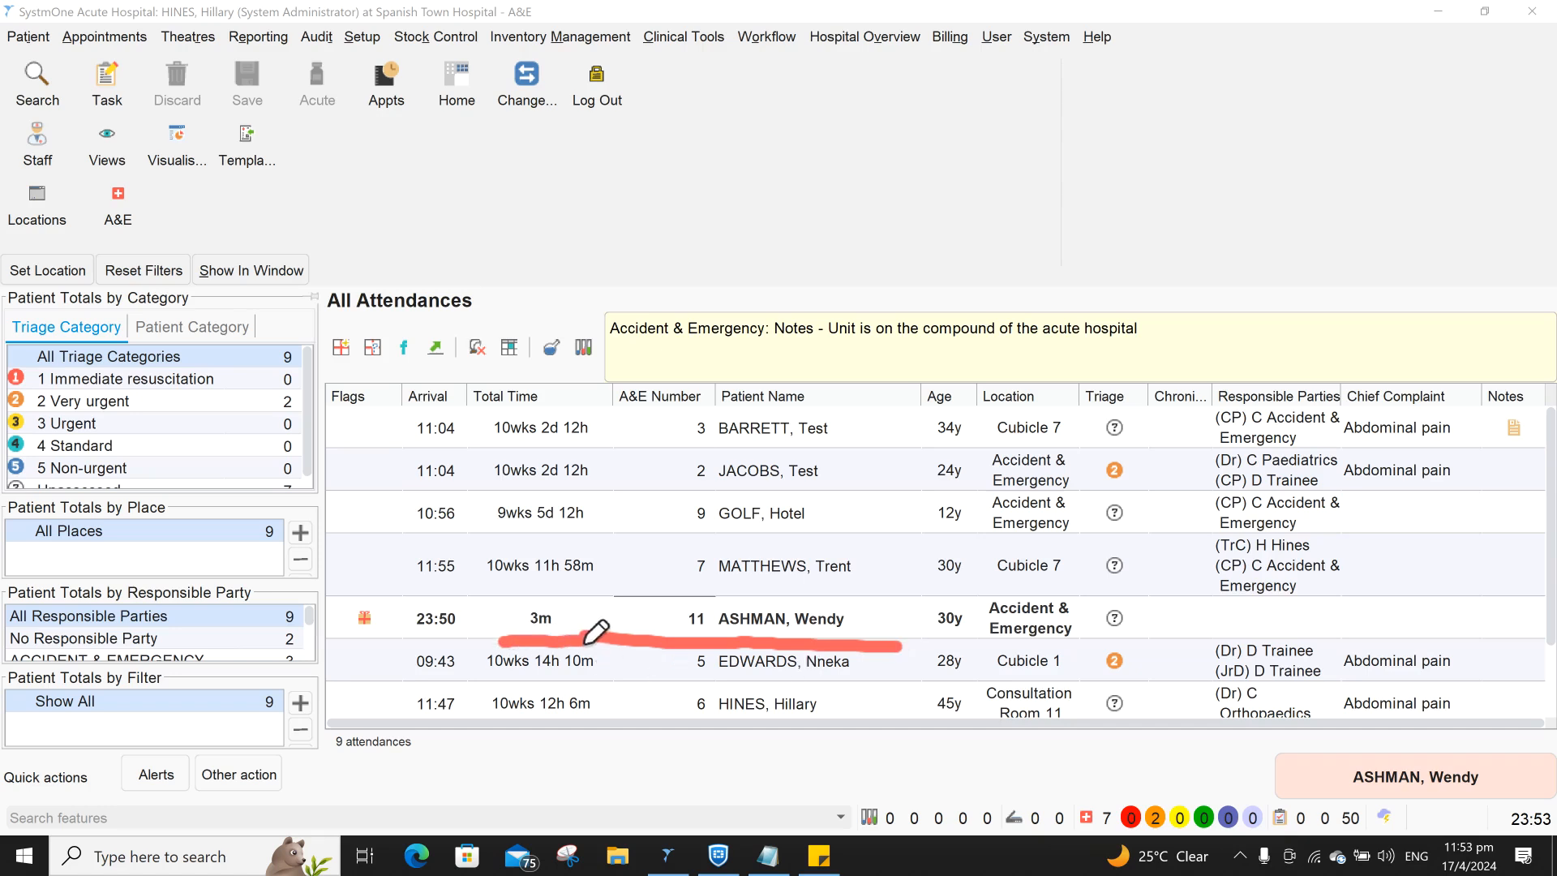
drag(408, 645, 471, 646)
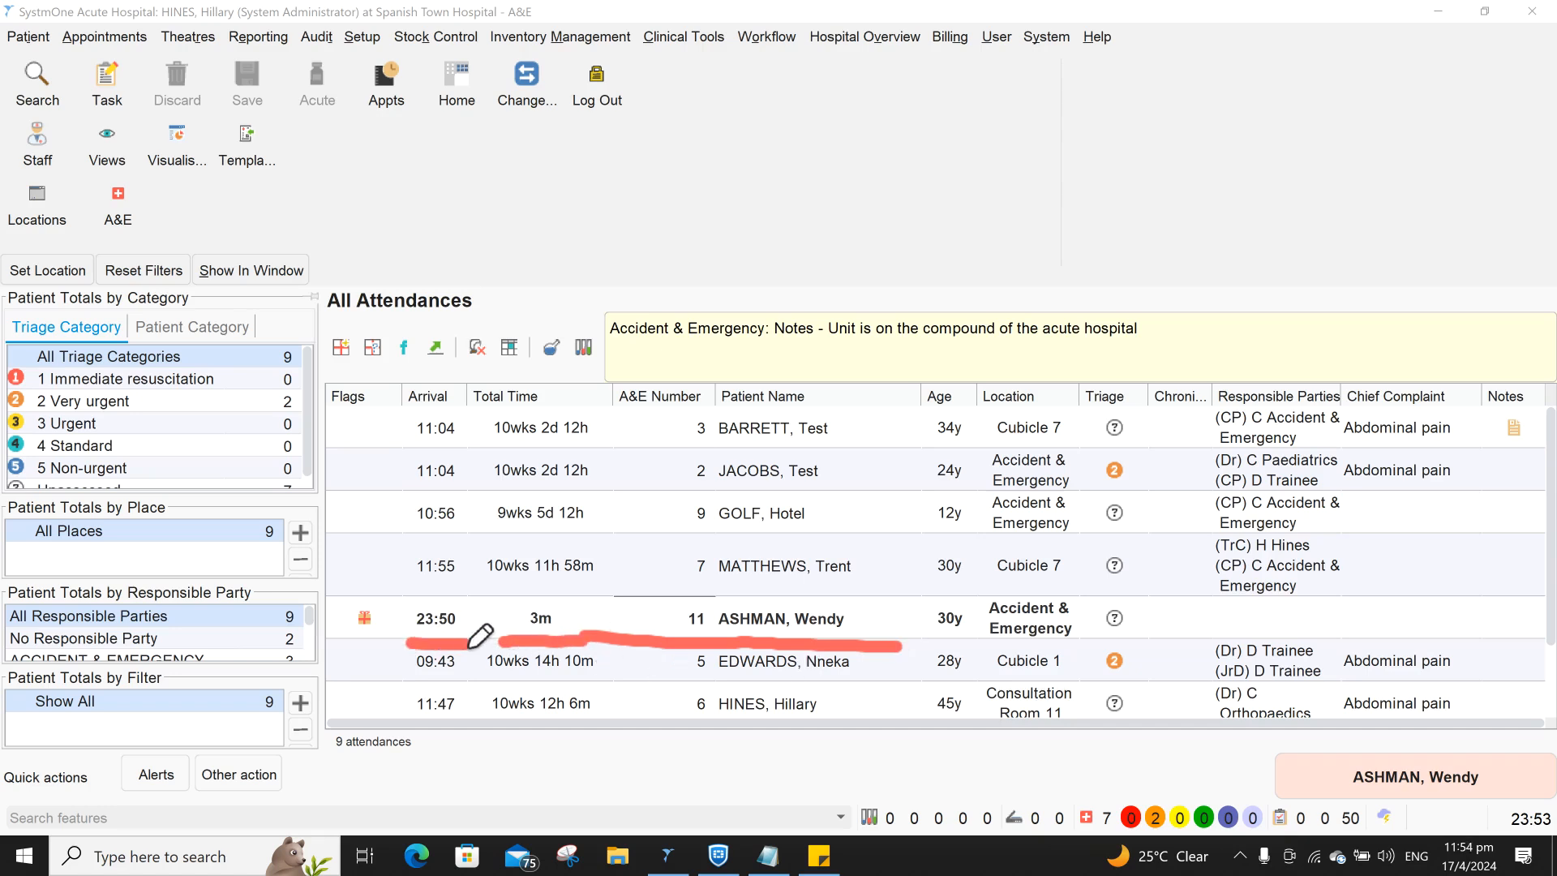
click(82, 427)
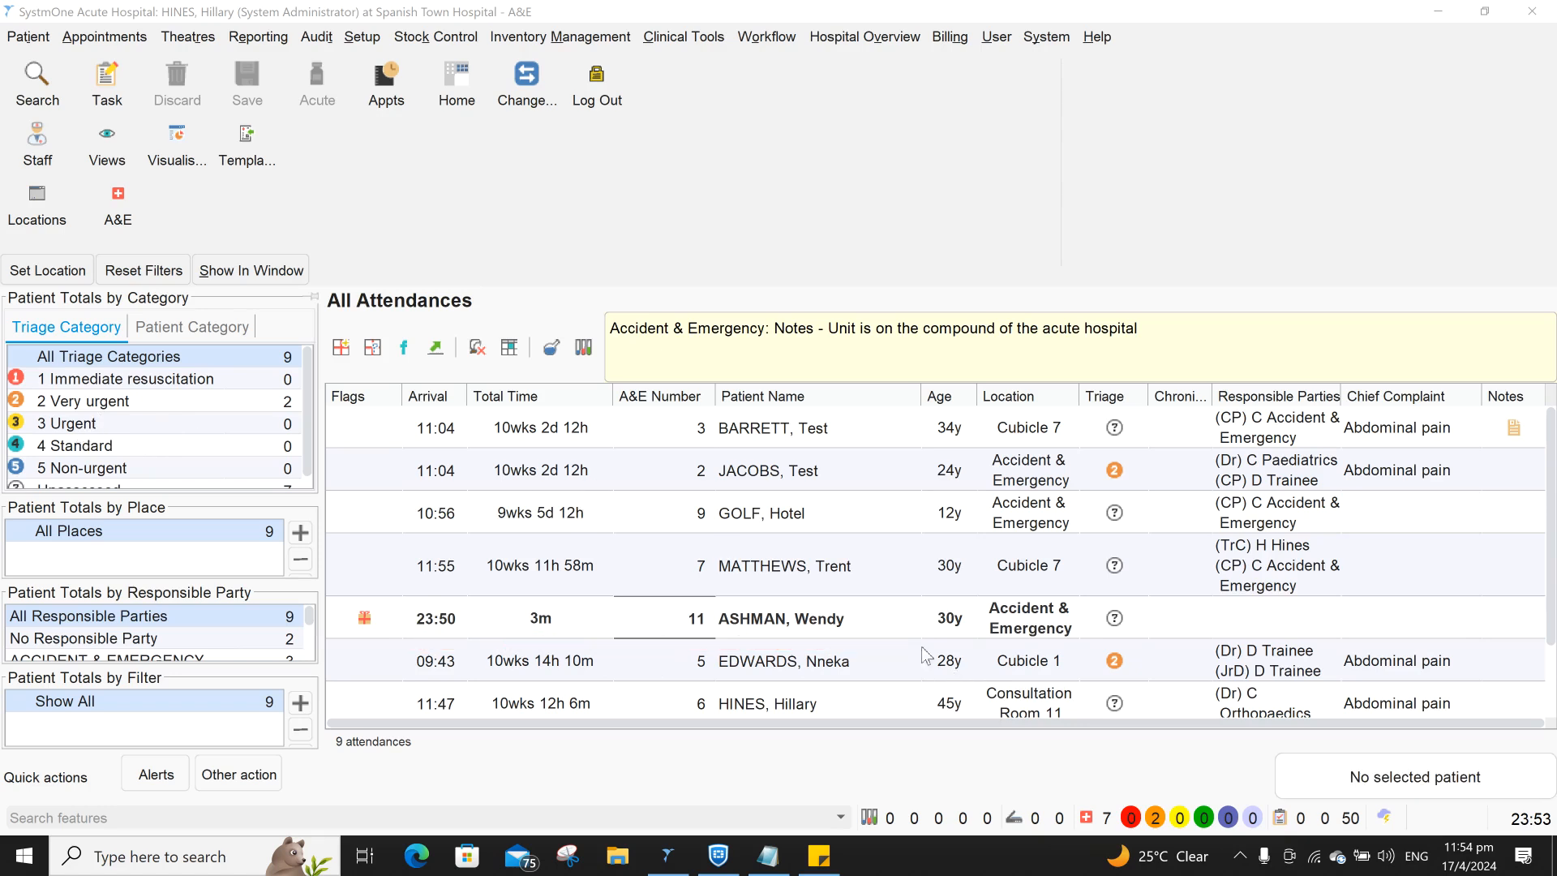
right_click(776, 623)
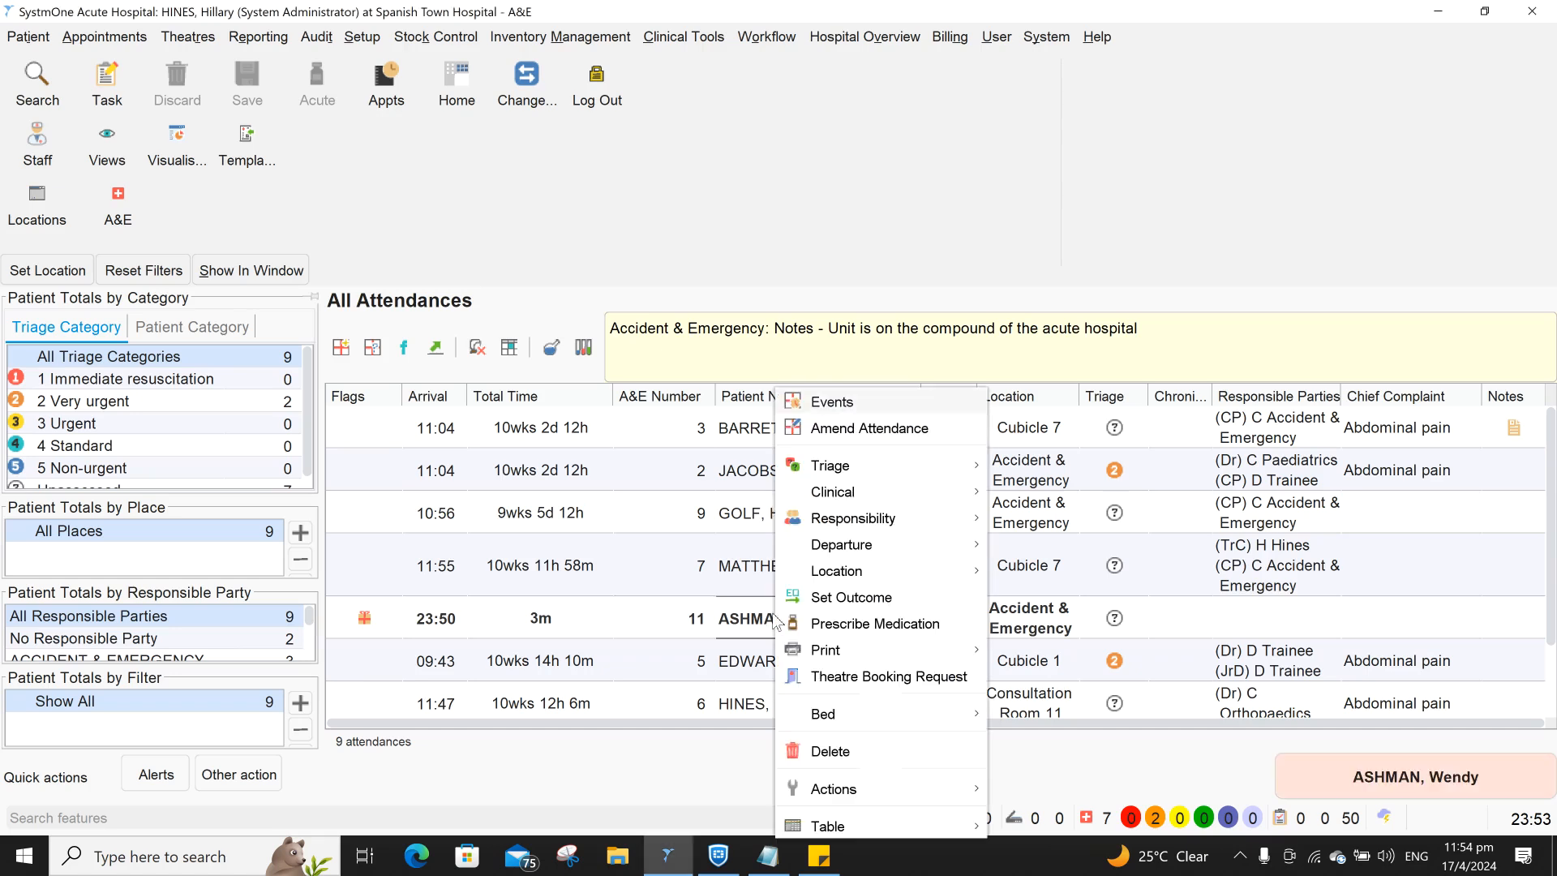
click(845, 429)
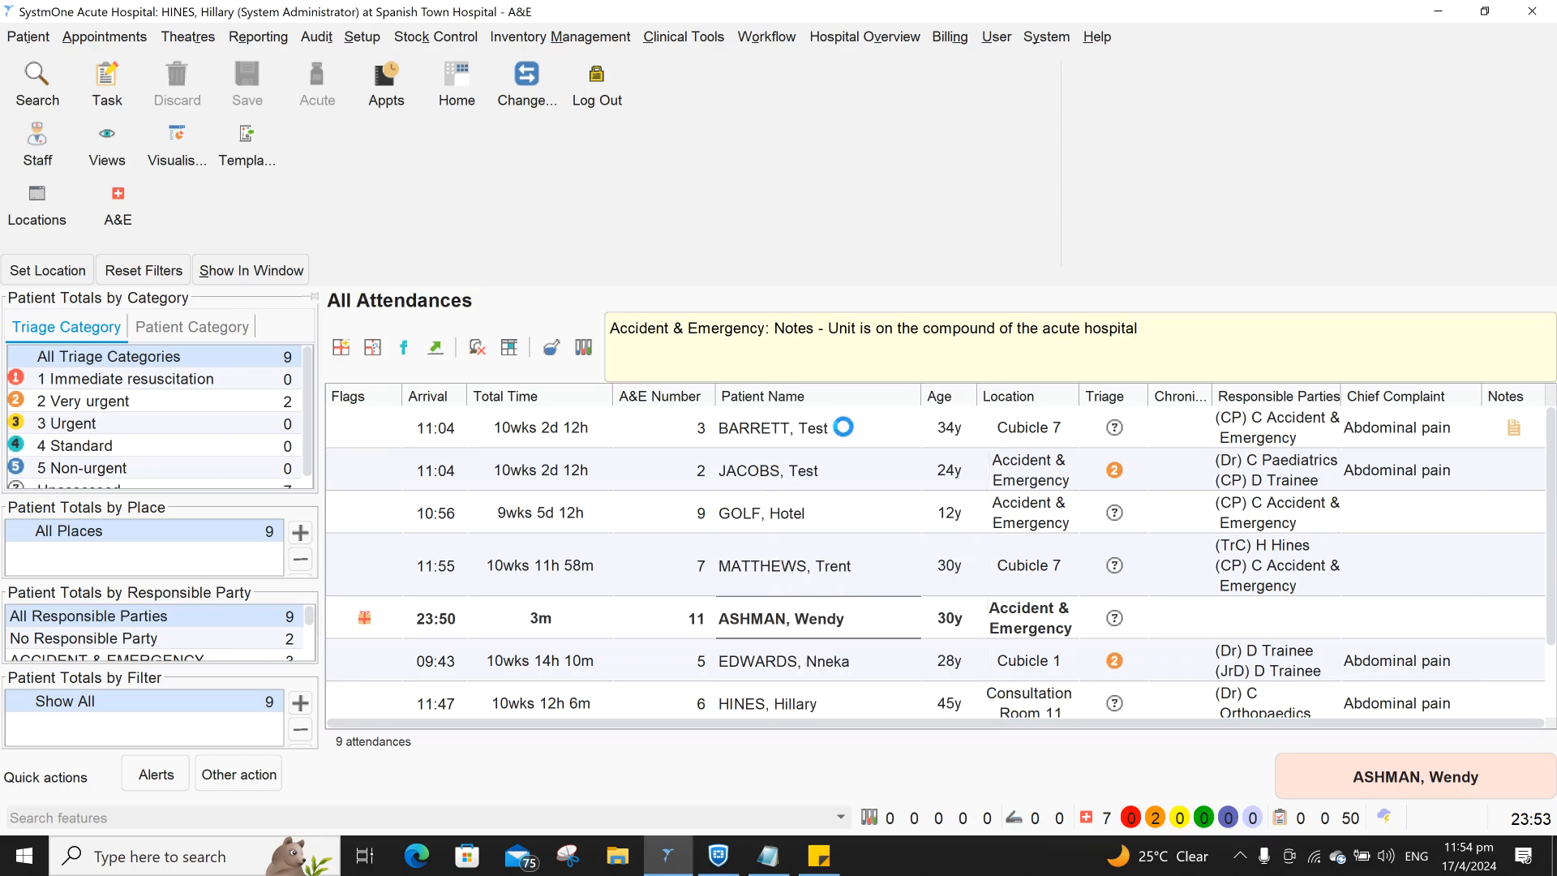
click(806, 516)
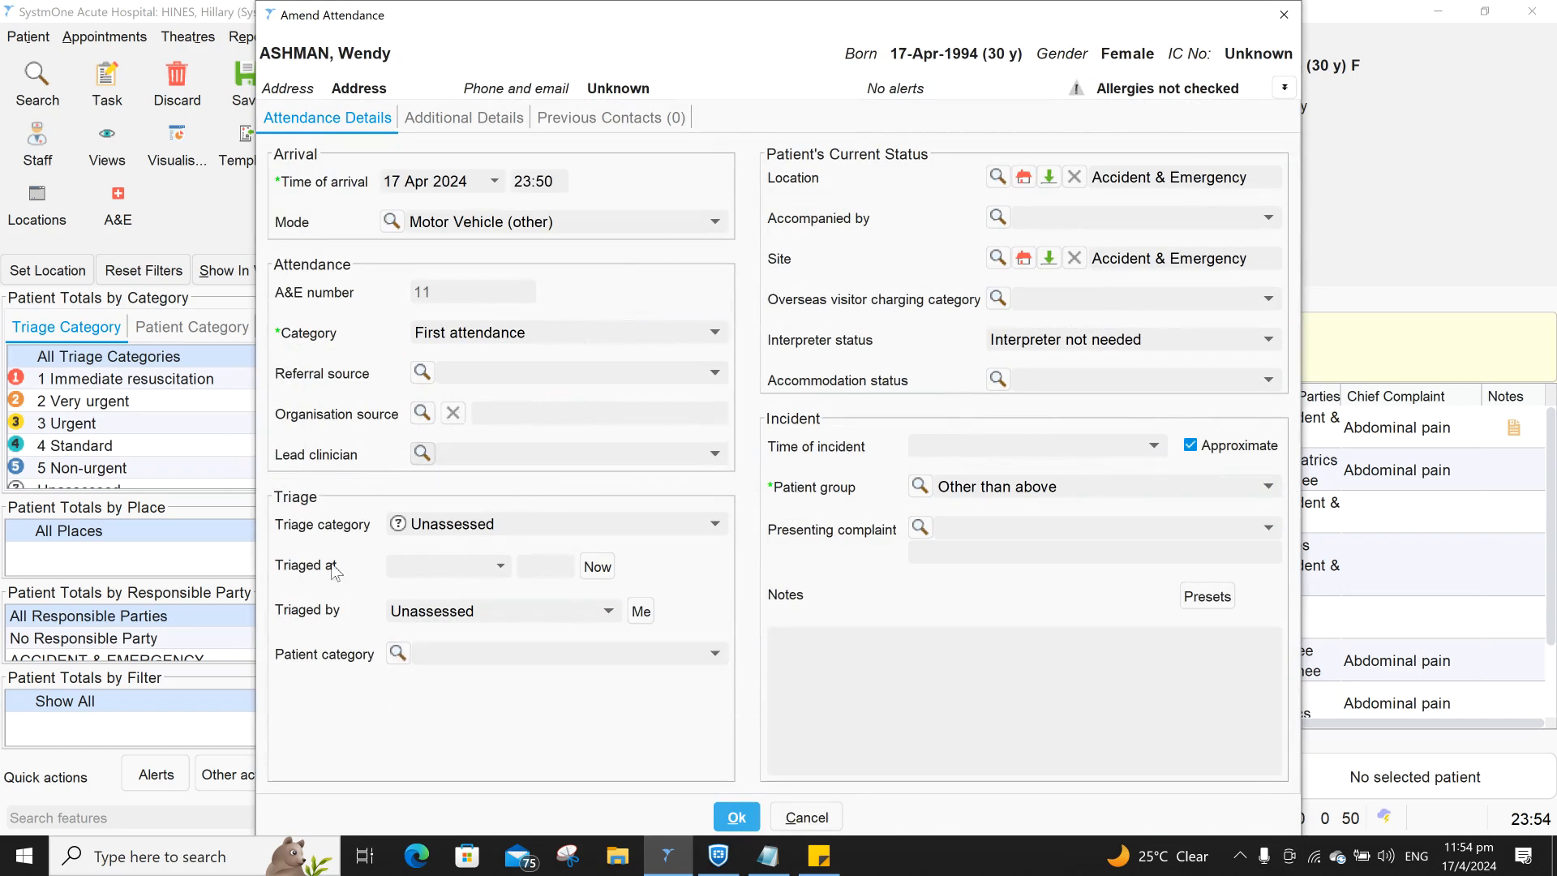
click(735, 816)
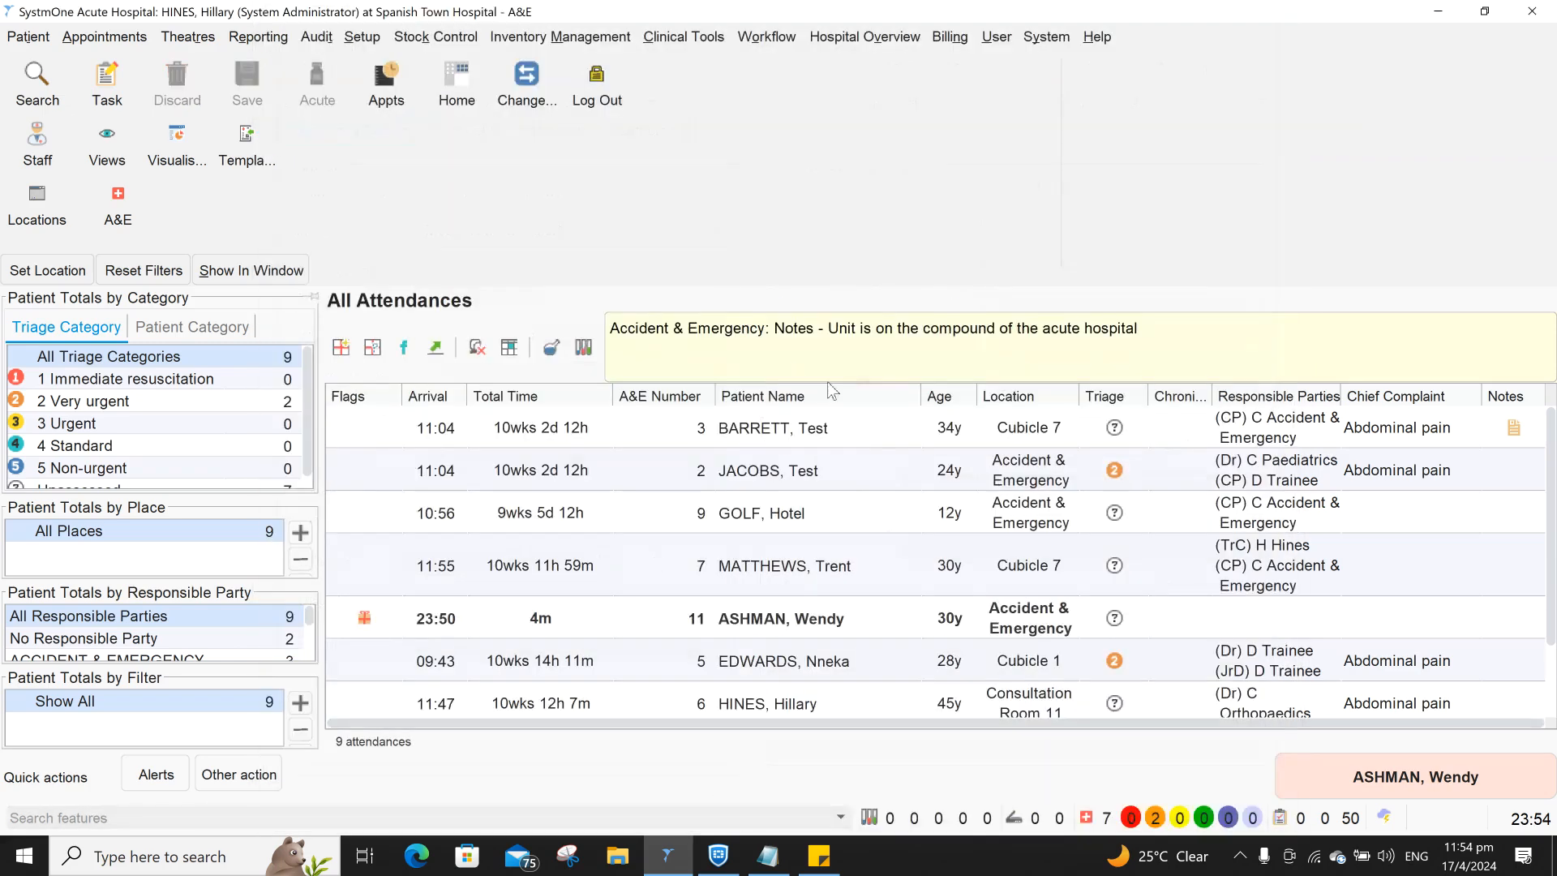